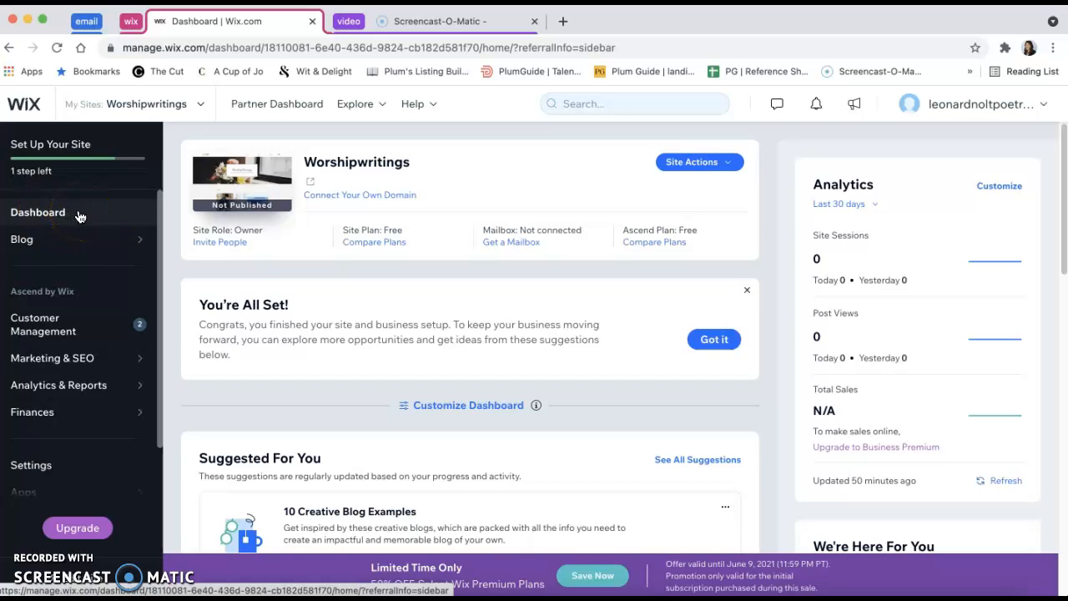
Create a new blog post from the site's Drafts list
click(76, 239)
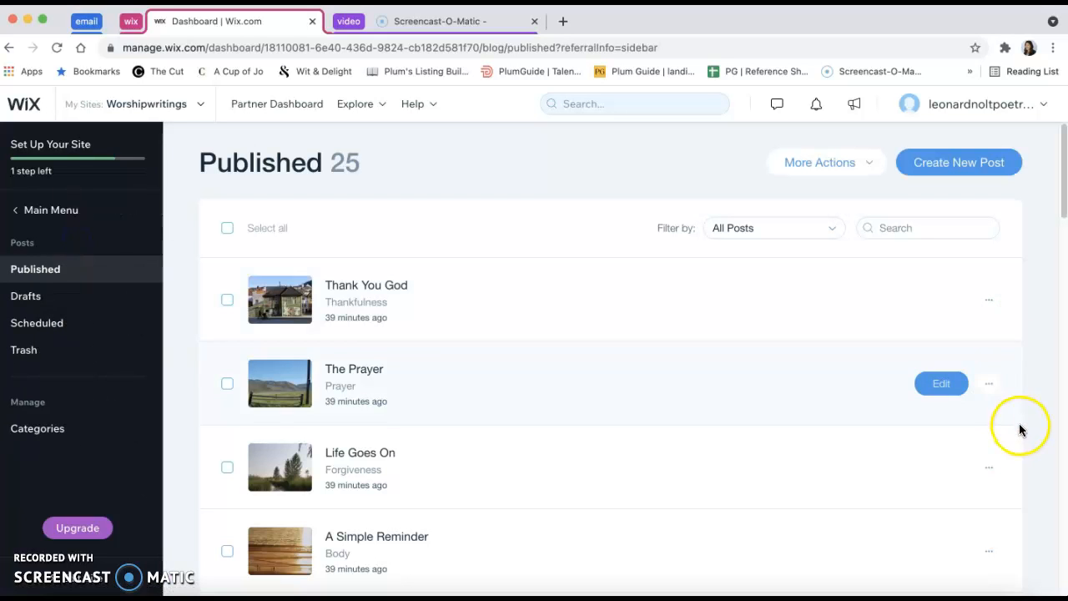
scroll(1033, 433, down, 5)
scroll(1032, 434, up, 5)
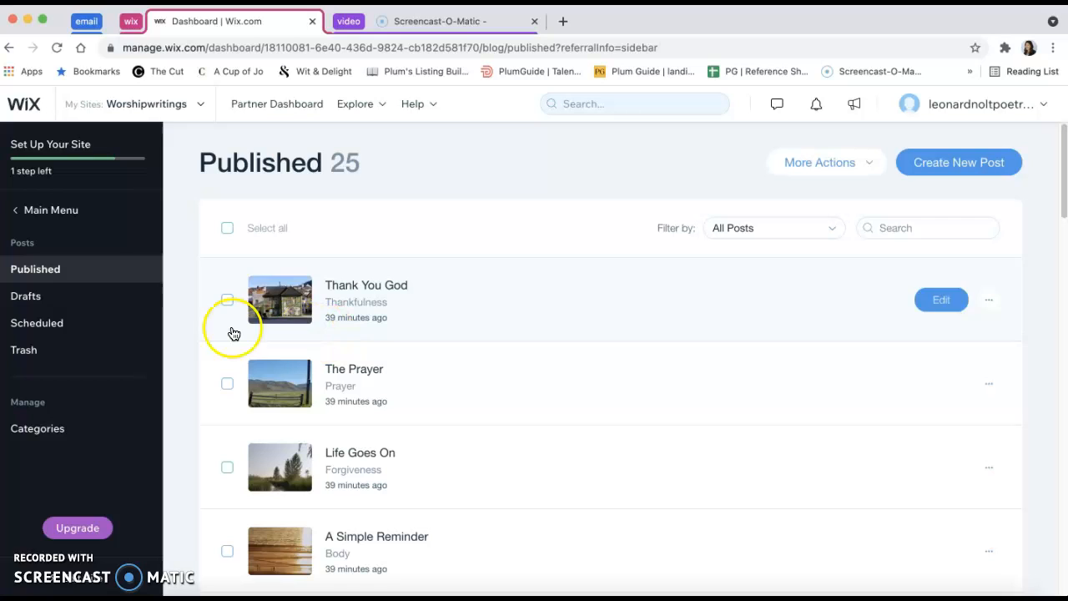
click(69, 301)
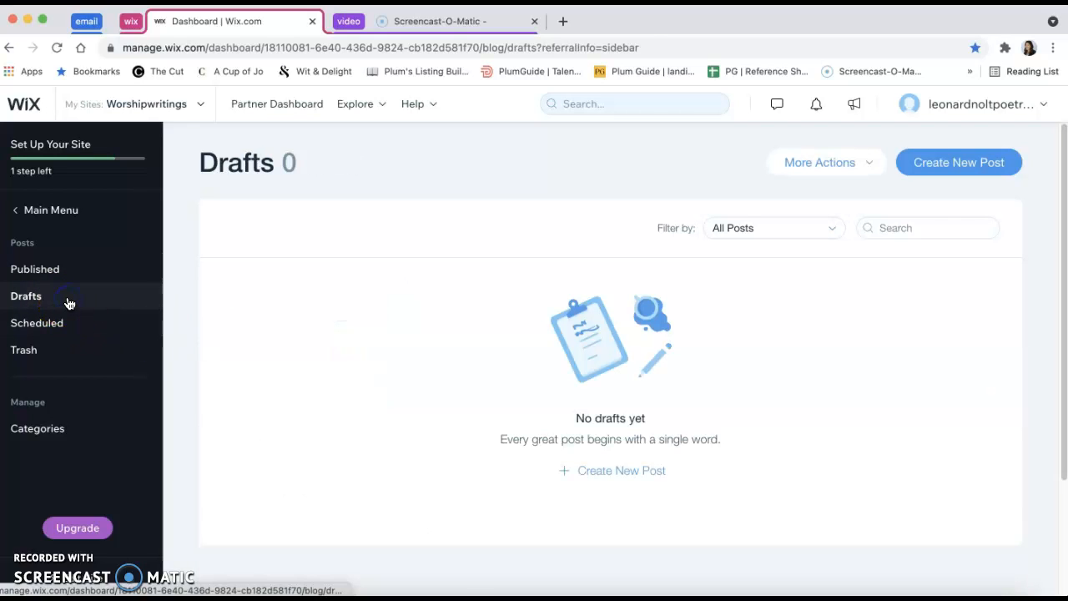
click(633, 475)
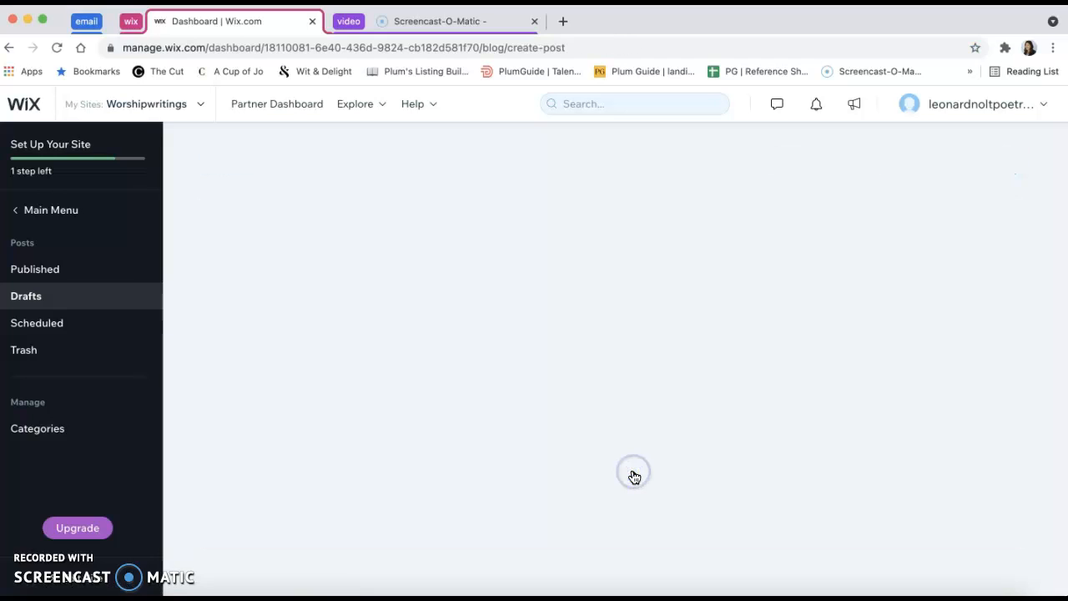
click(624, 464)
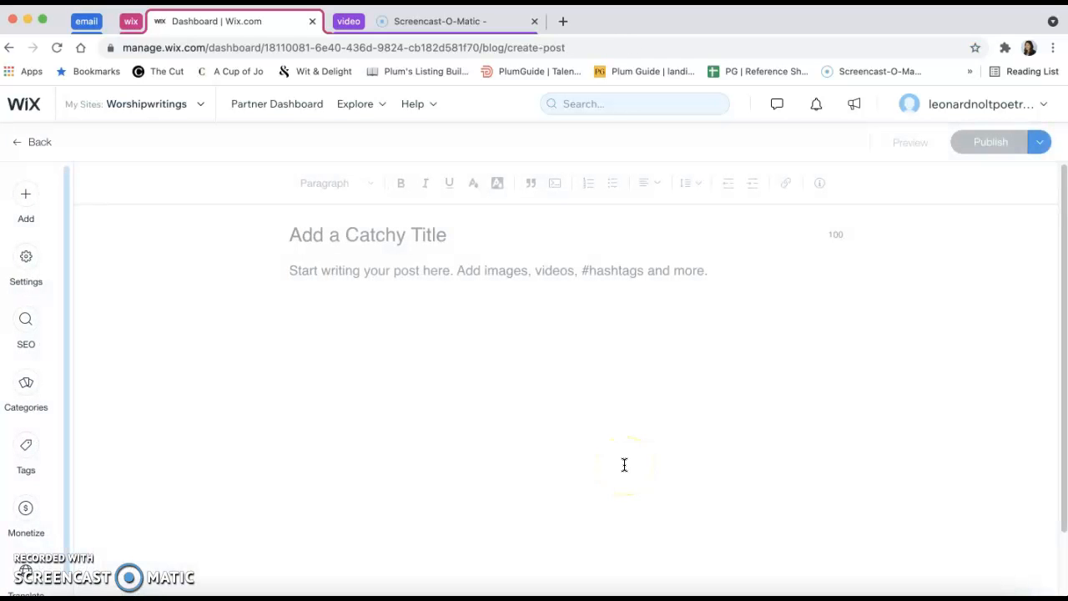
Copy the poem title "Her Garden" from the Pages document into the new post's title in Wix
click(808, 590)
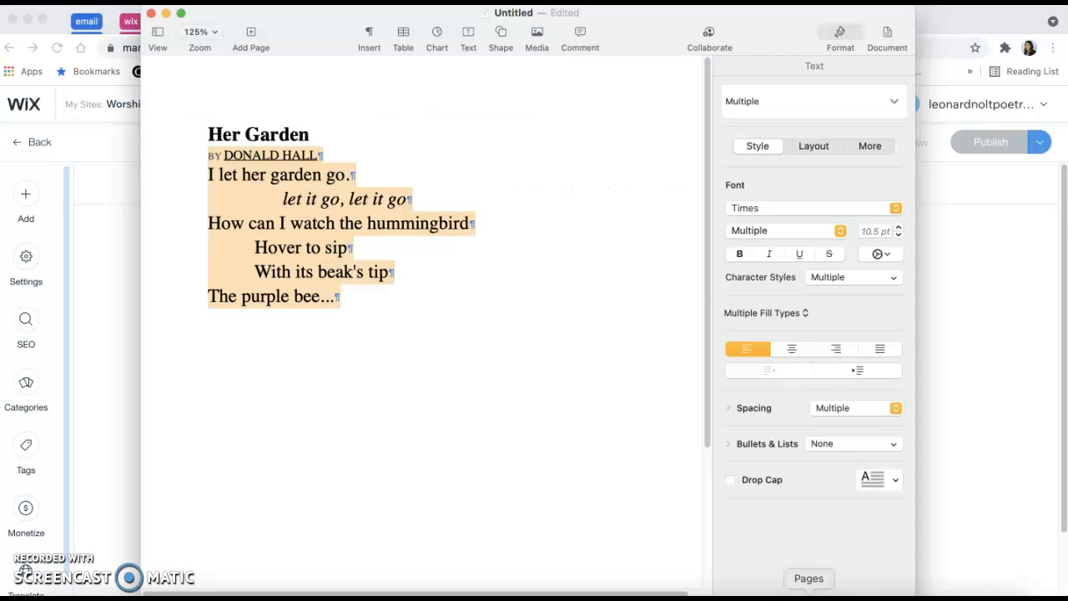
click(484, 362)
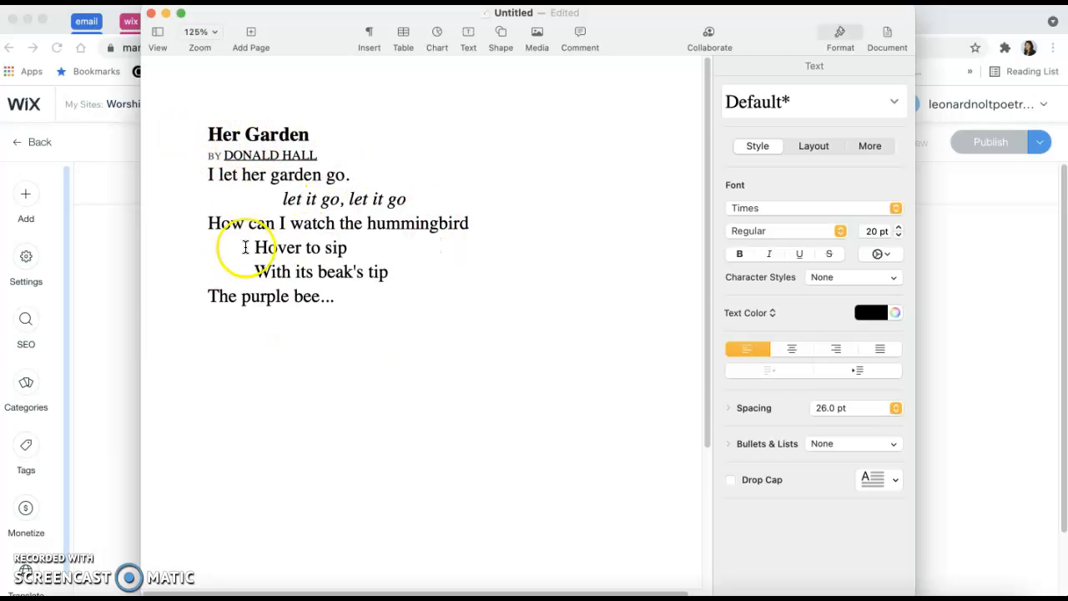
click(125, 301)
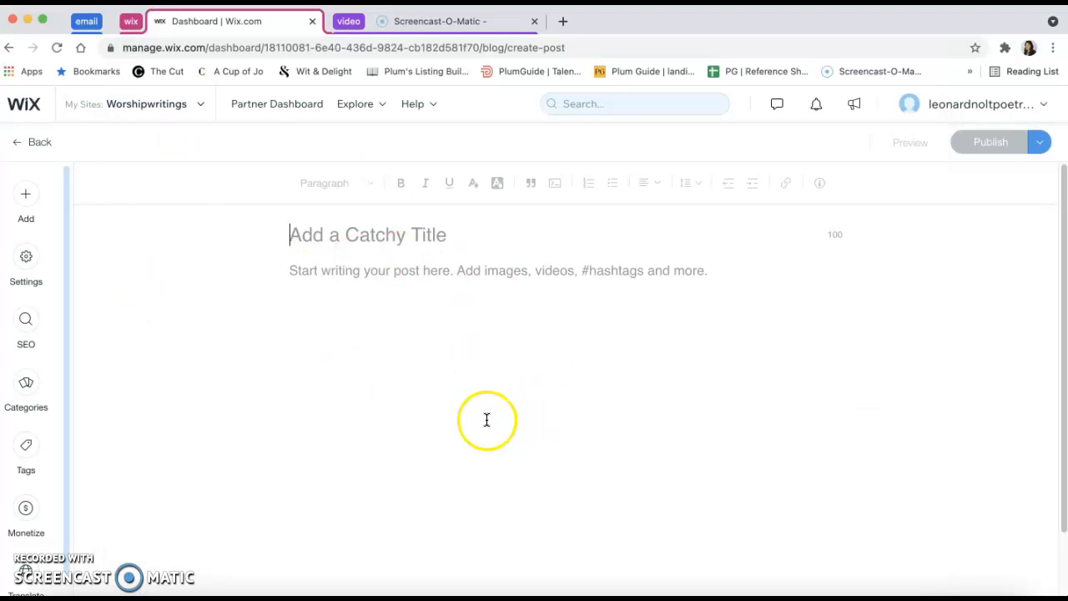
click(807, 592)
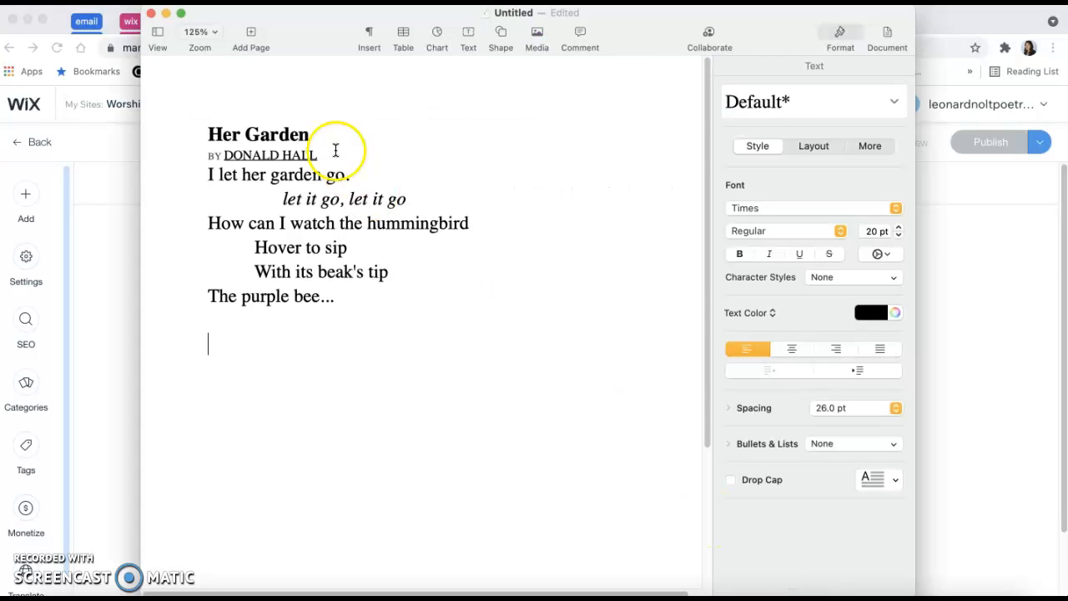
drag(208, 133, 357, 134)
key(super+c)
click(982, 286)
click(460, 237)
key(super+v)
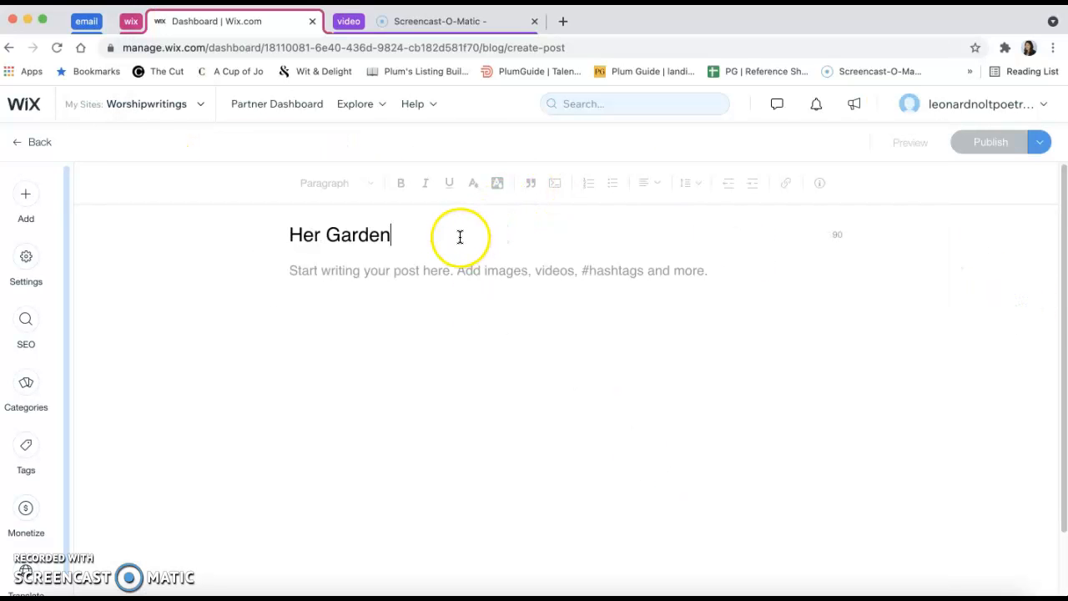
Copy the byline and all poem lines below the title from the Pages document into the Wix post's body
click(487, 353)
click(809, 591)
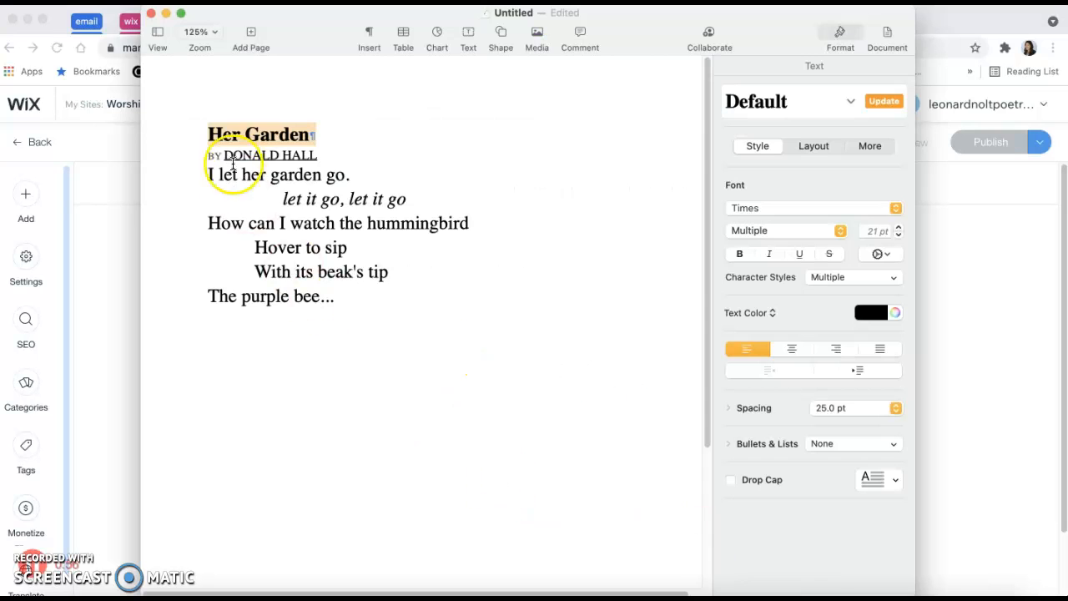
drag(210, 154, 396, 317)
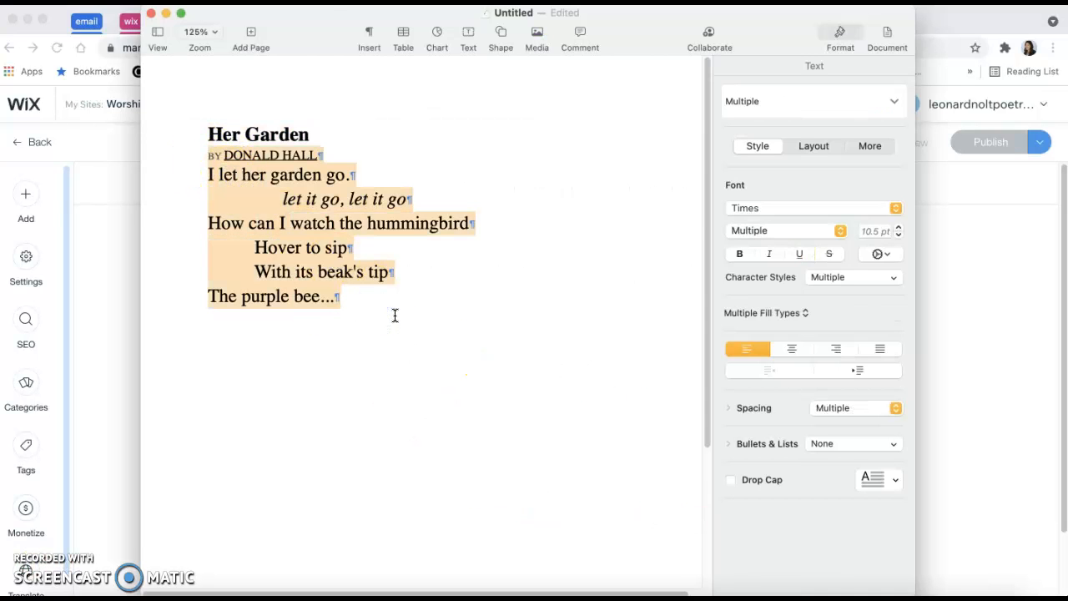
key(super+c)
key(super+Tab)
click(476, 354)
key(super+v)
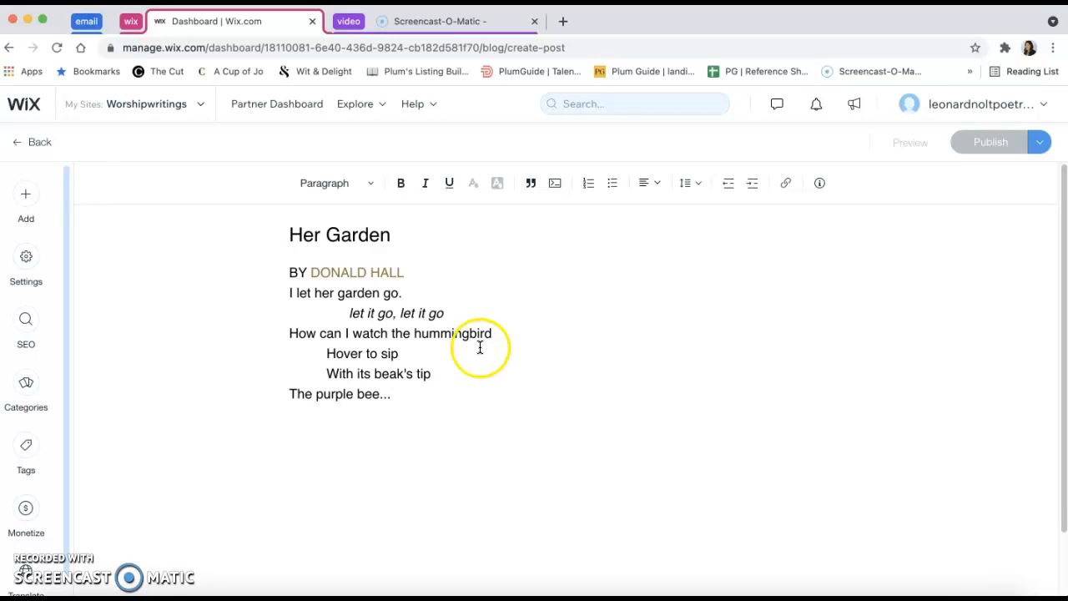
click(564, 328)
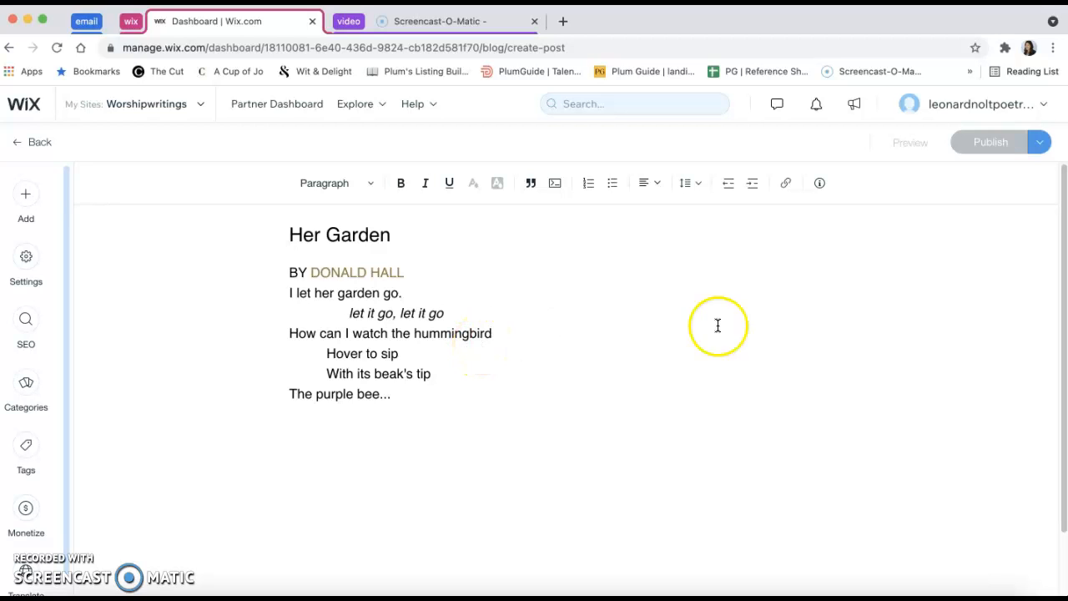
Preview how the Her Garden post looks on the site and return to the editor
click(908, 145)
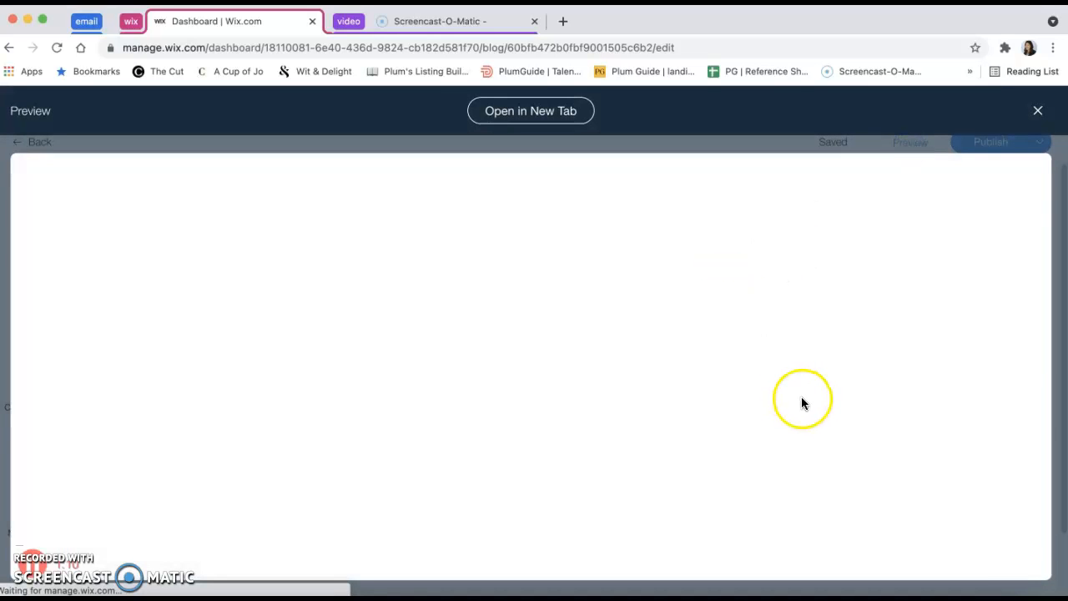
scroll(780, 451, down, 3)
scroll(755, 471, up, 3)
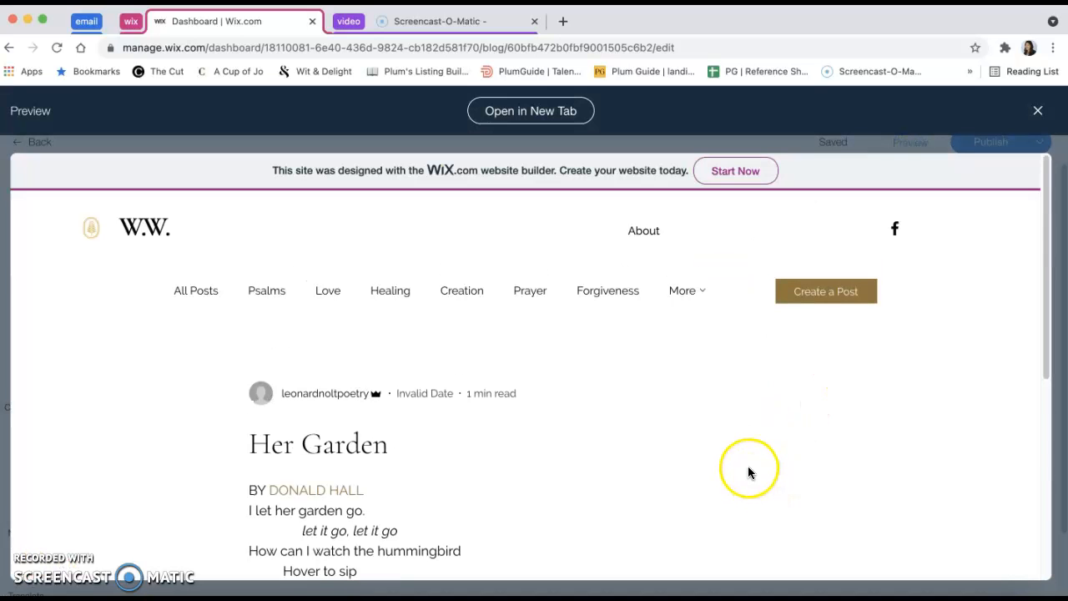
click(1039, 111)
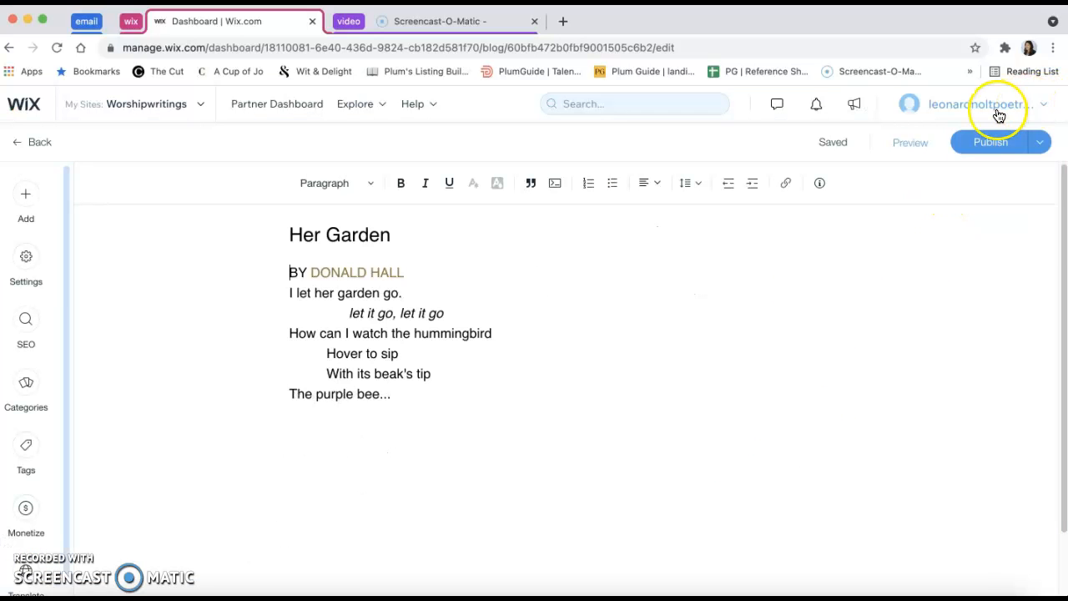
Look over the options for saving the post as a draft or scheduling it
click(1047, 145)
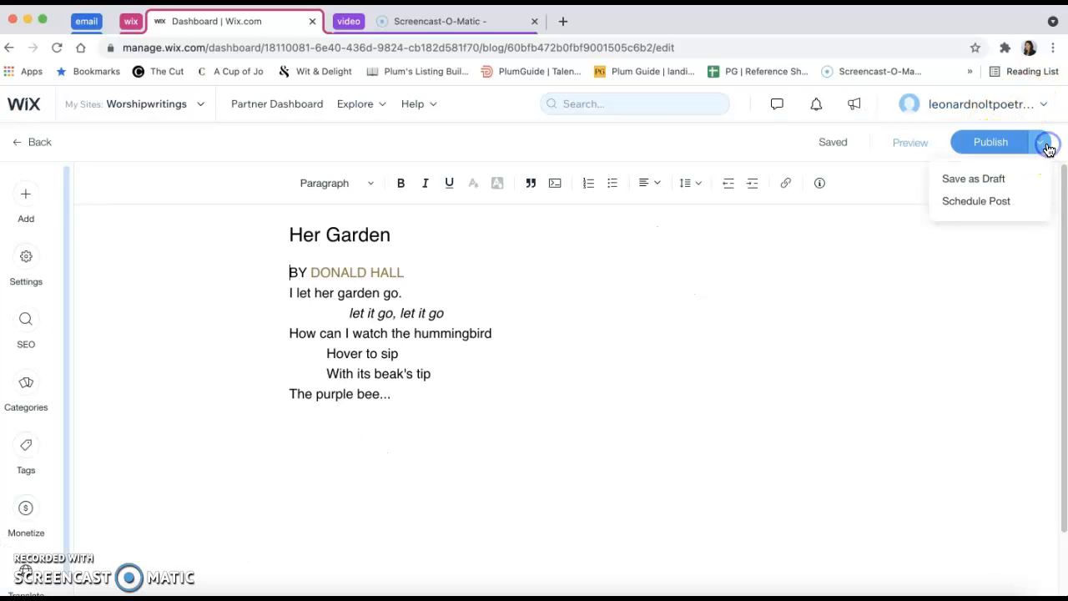
click(1008, 204)
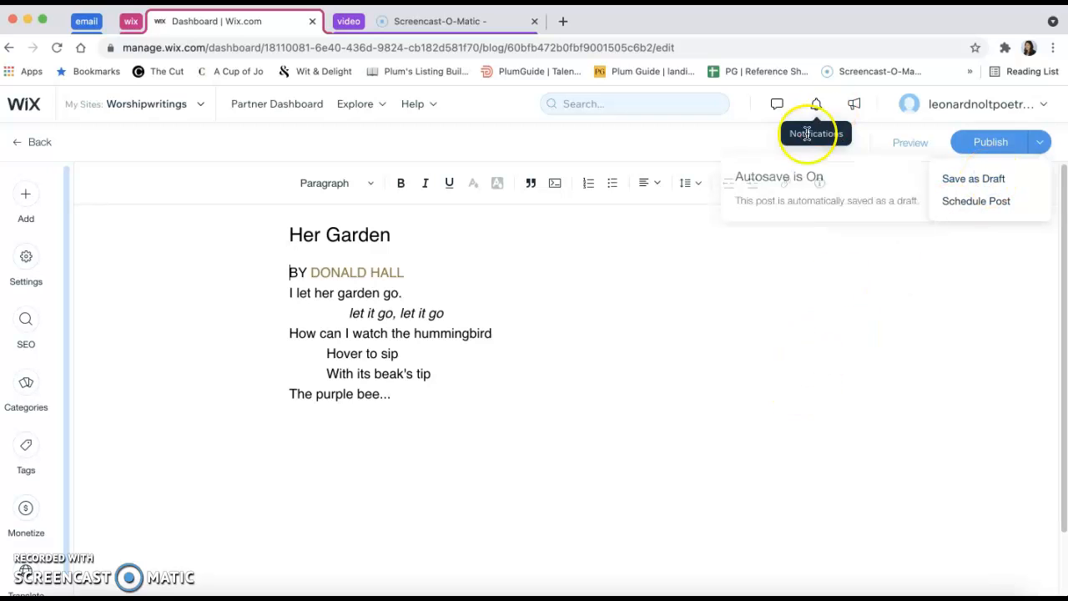
click(668, 396)
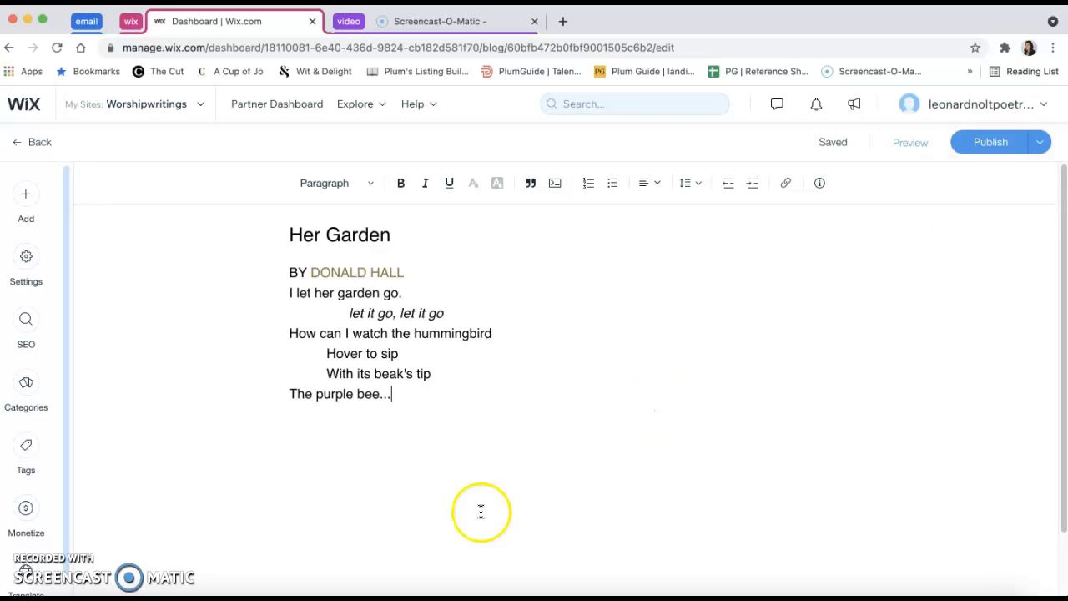
Review the available blog categories and assign the post to Psalms
click(25, 385)
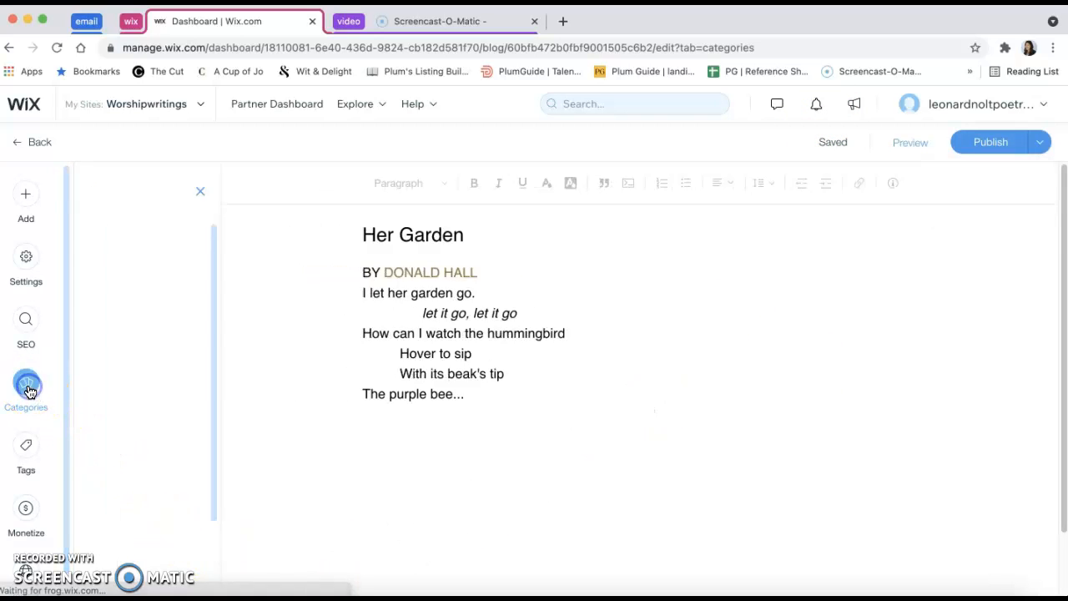
scroll(192, 375, down, 2)
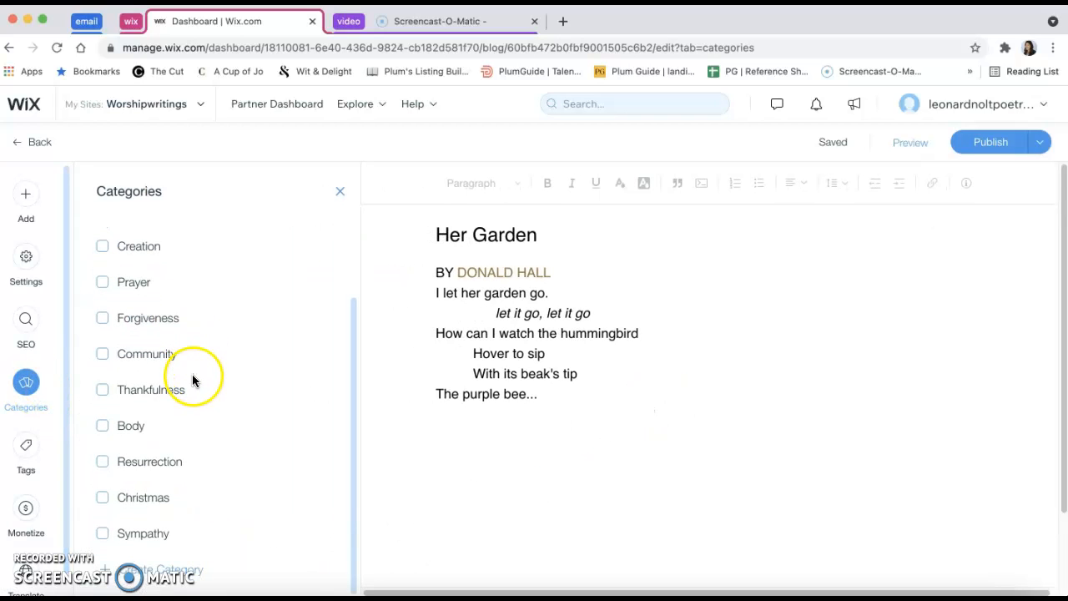
mouse_move(353, 362)
mouse_down()
mouse_move(356, 279)
mouse_move(359, 443)
mouse_up()
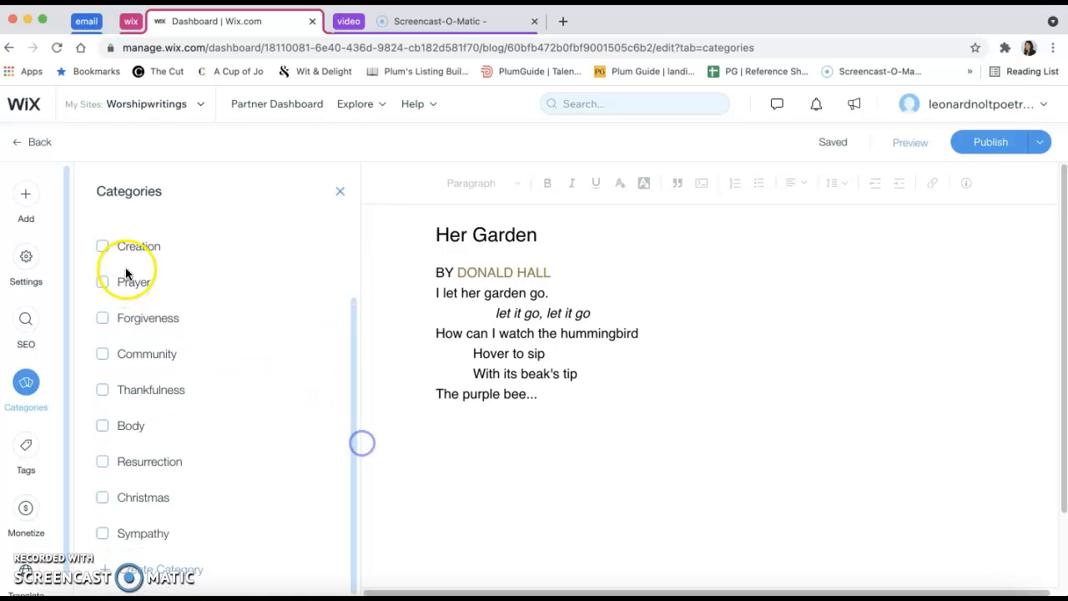
click(143, 572)
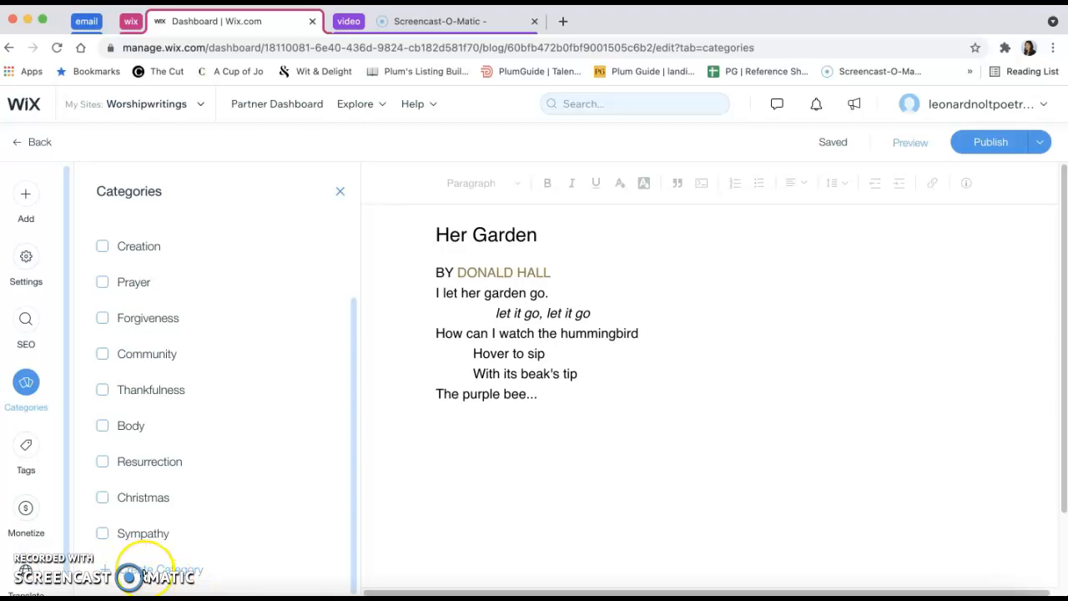
drag(350, 448, 357, 277)
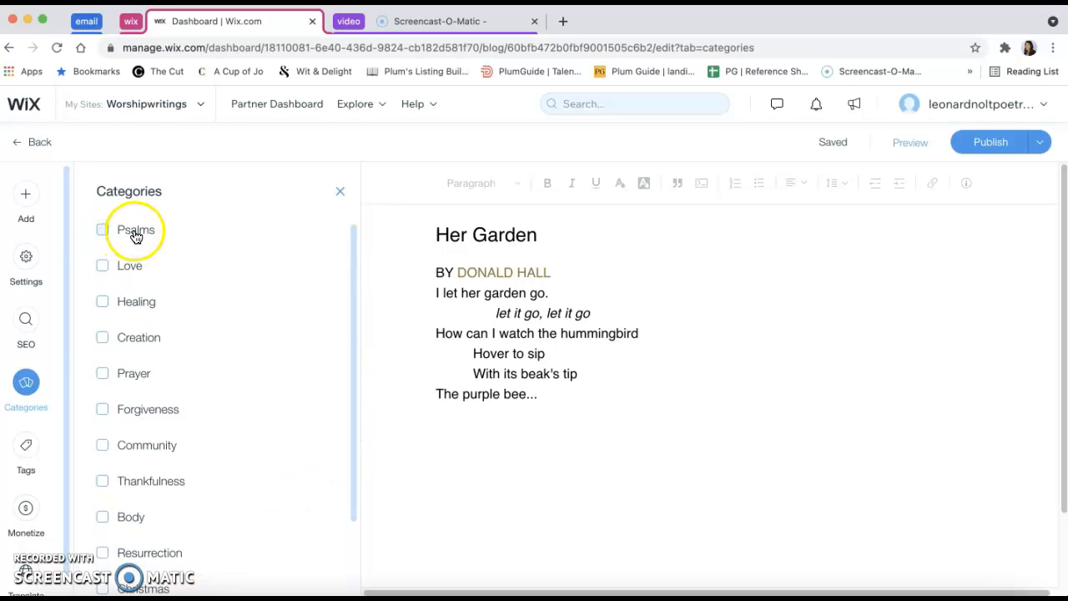
click(131, 233)
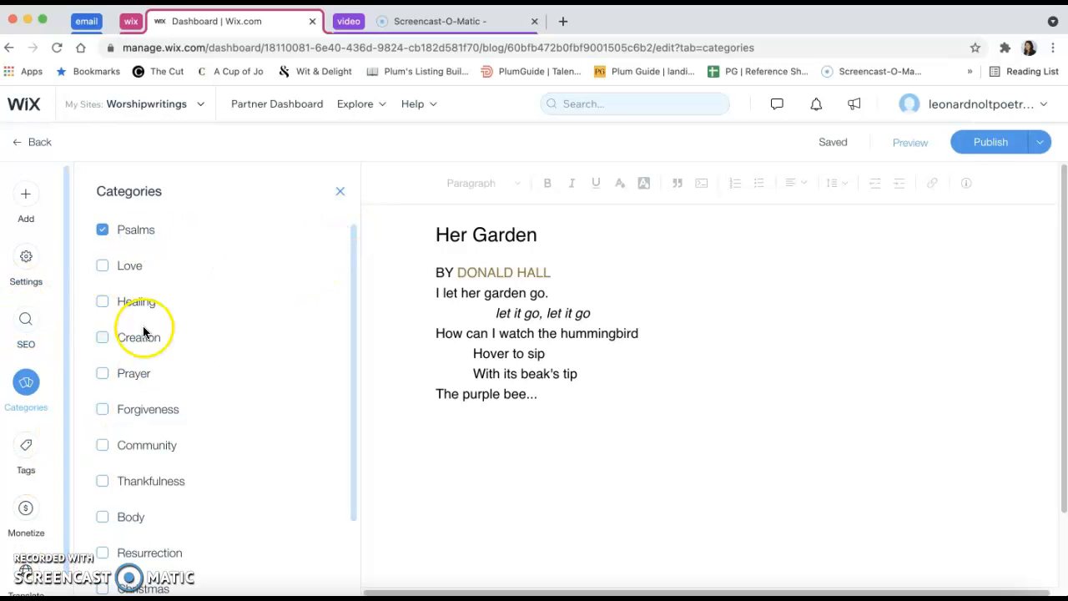
Set the post's cover image to the site-file photo of a black bird swimming on water
click(28, 260)
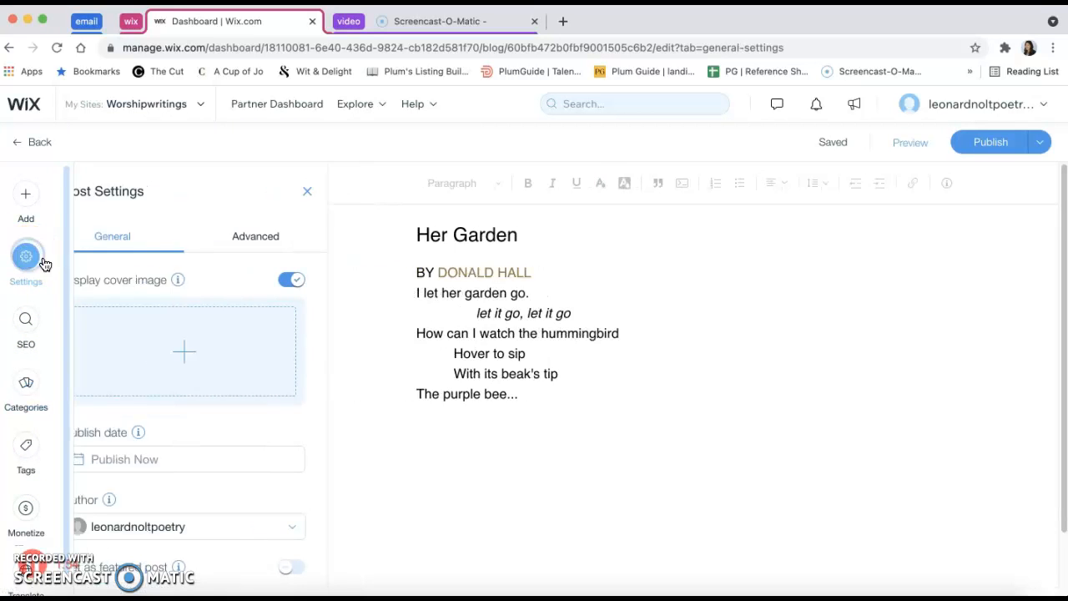
click(217, 350)
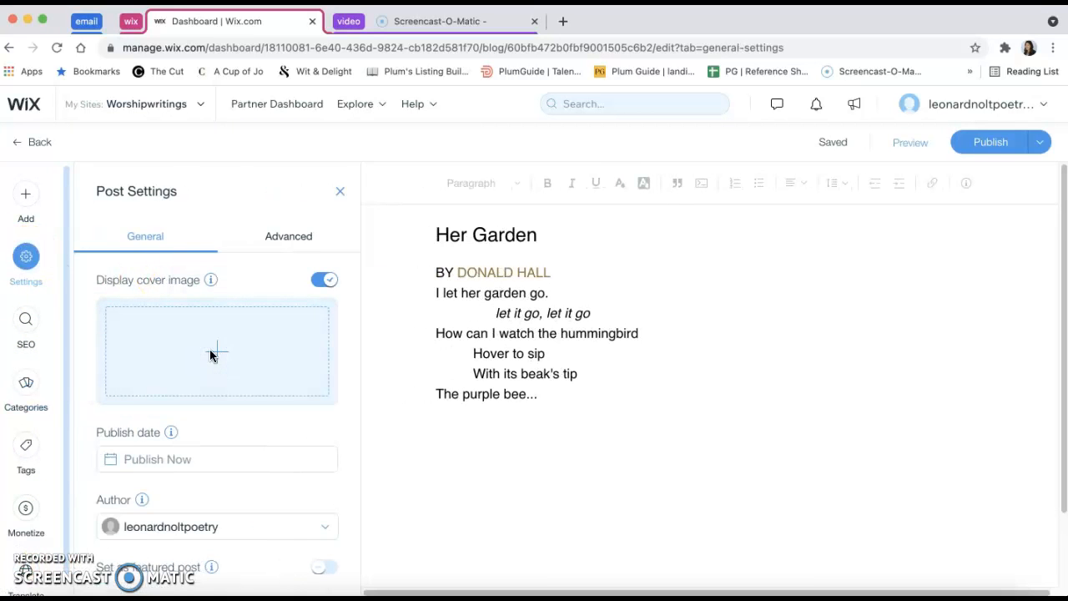
click(215, 350)
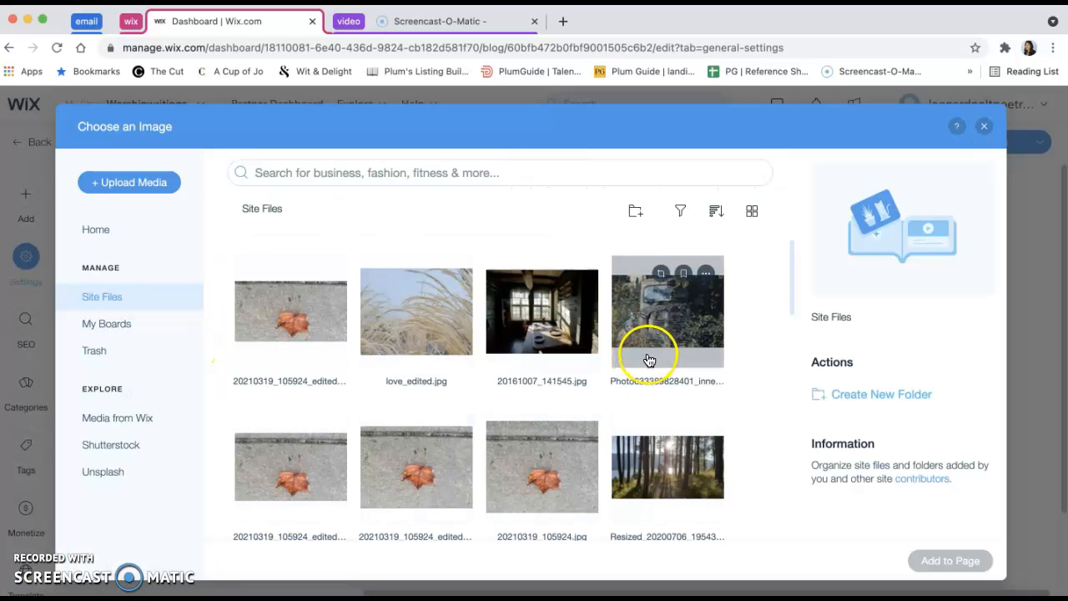
scroll(464, 445, down, 5)
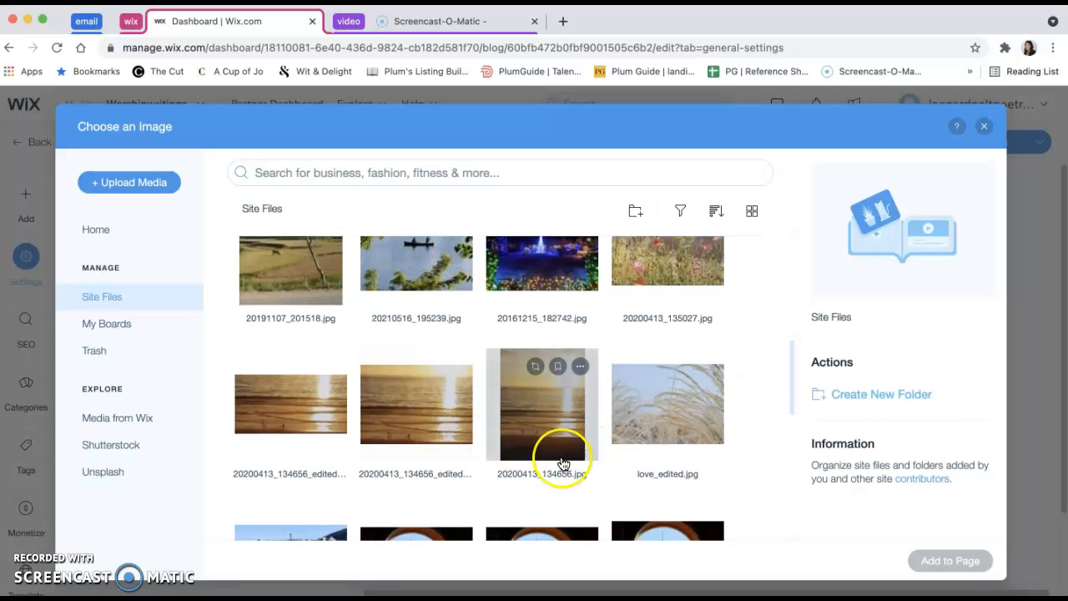
scroll(519, 422, down, 6)
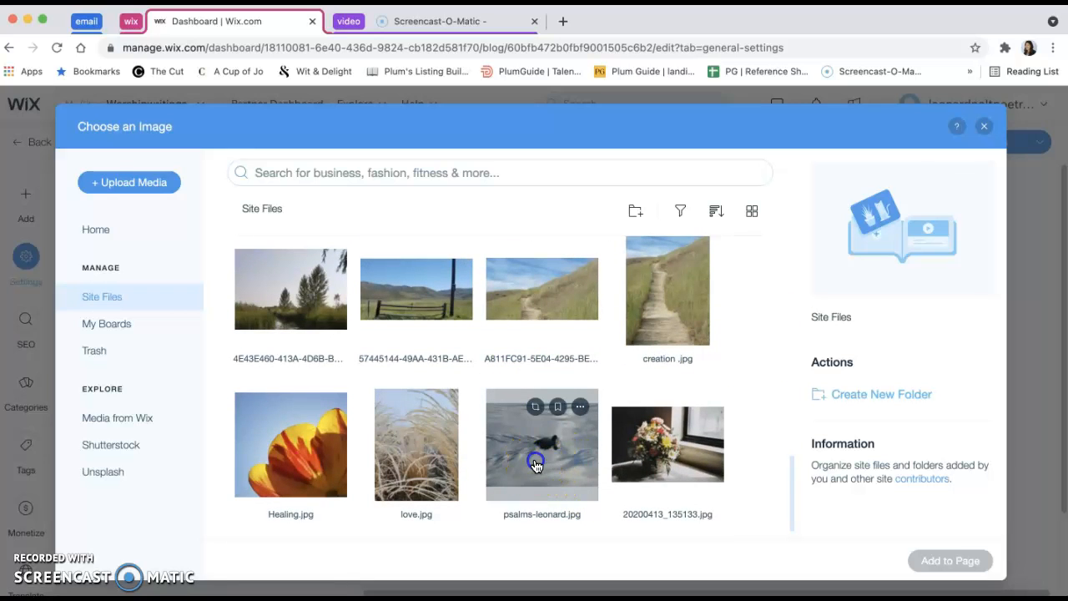
click(536, 464)
click(966, 566)
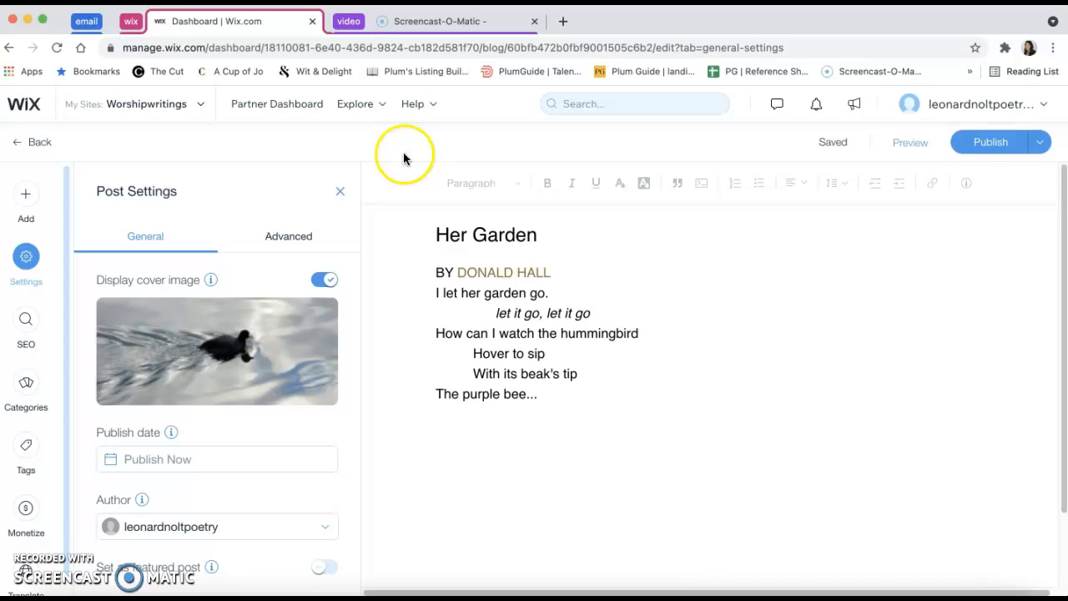
click(340, 191)
Return to the Drafts list and reopen the Her Garden draft for editing
mouse_move(832, 142)
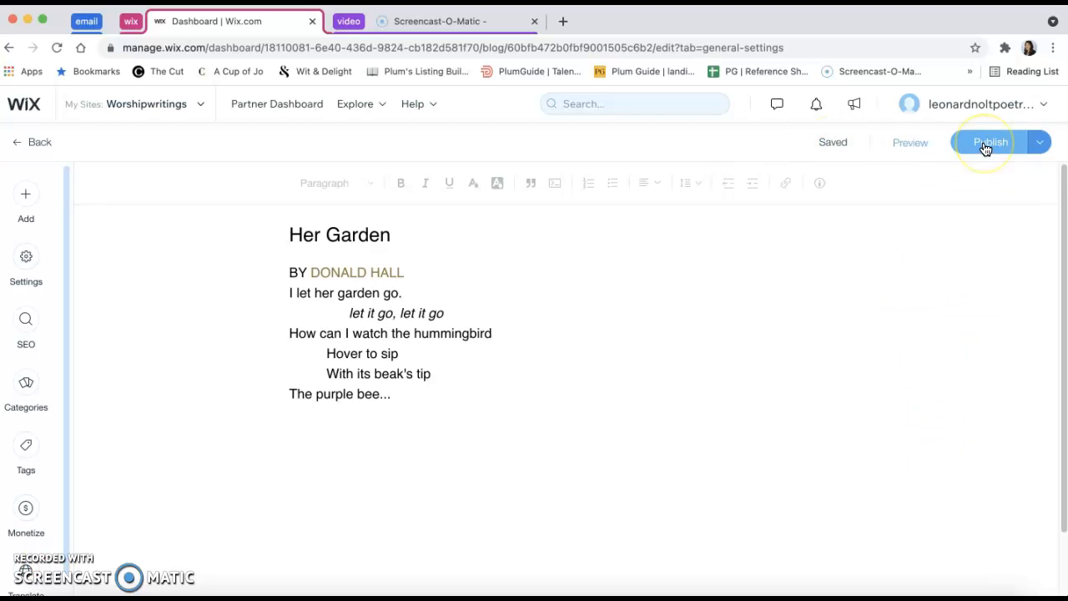
click(37, 142)
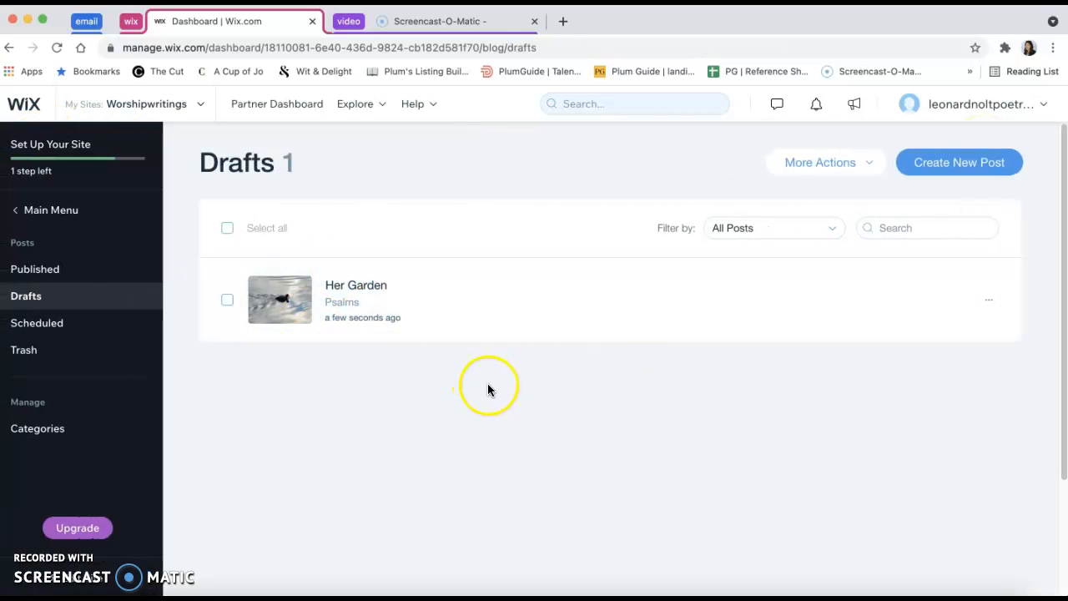
mouse_move(972, 281)
click(938, 302)
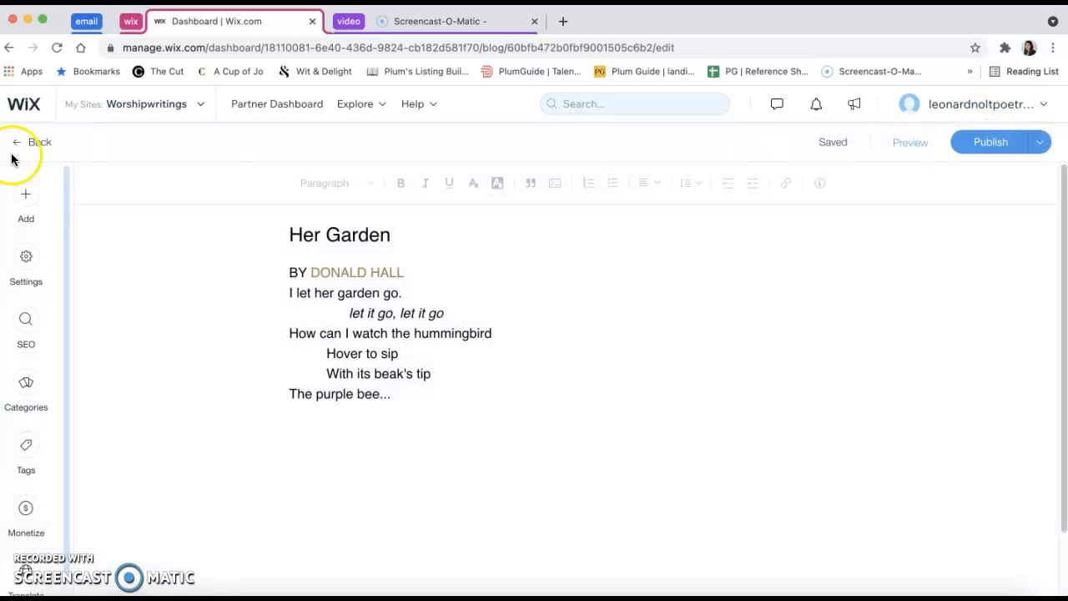
Return to the Drafts list and move the Her Garden draft to the trash
click(38, 144)
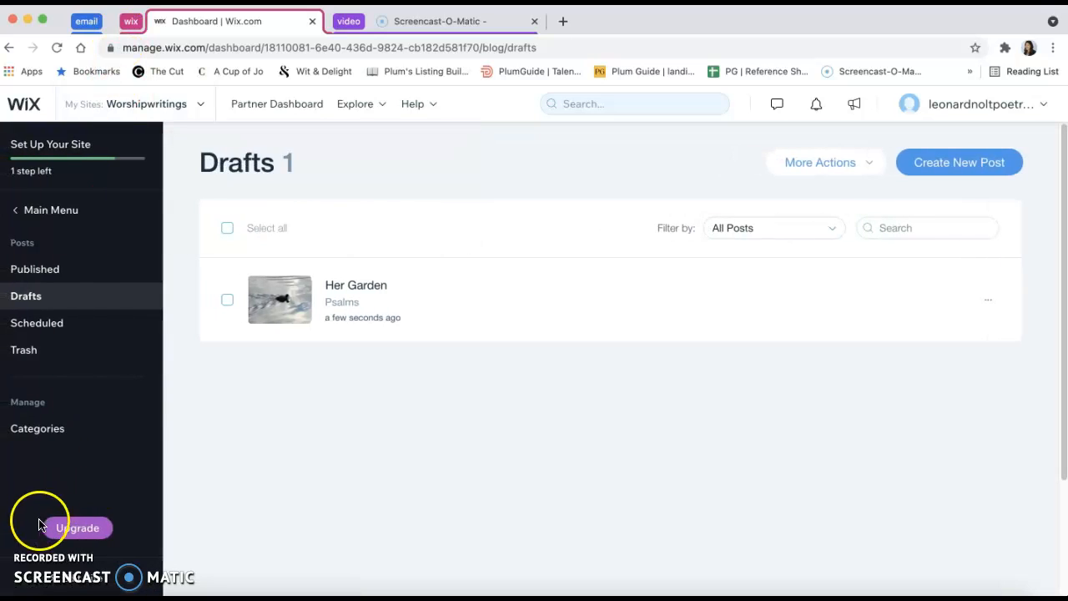
click(34, 551)
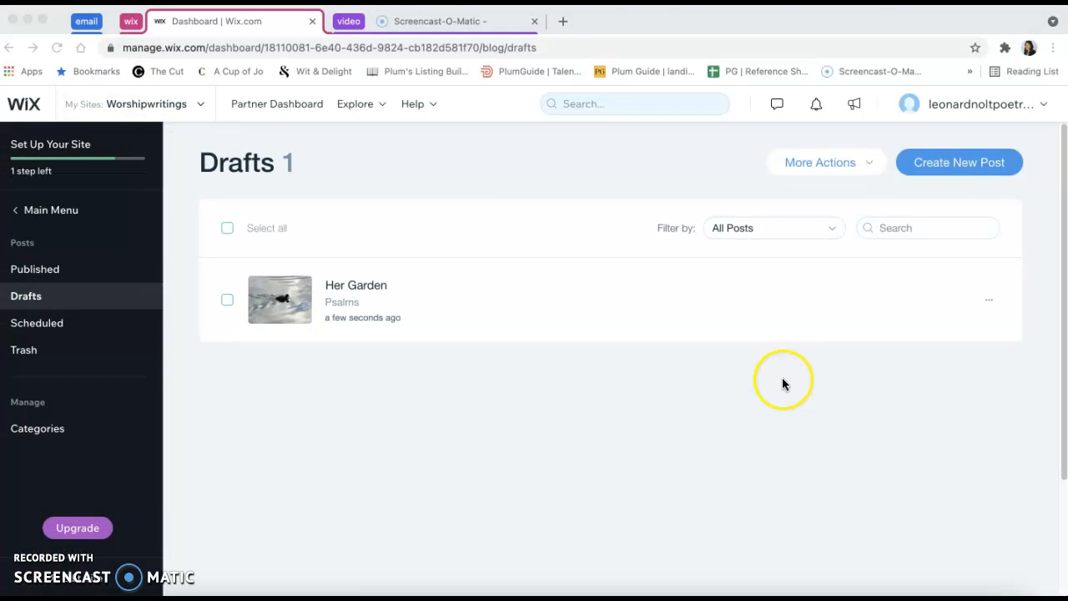
click(990, 300)
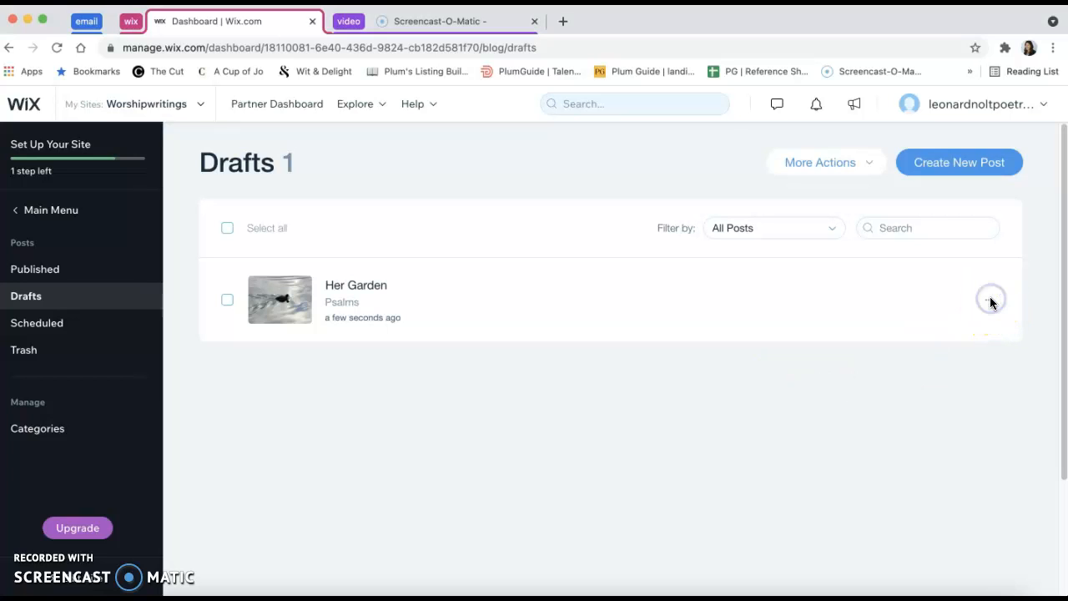
mouse_move(990, 309)
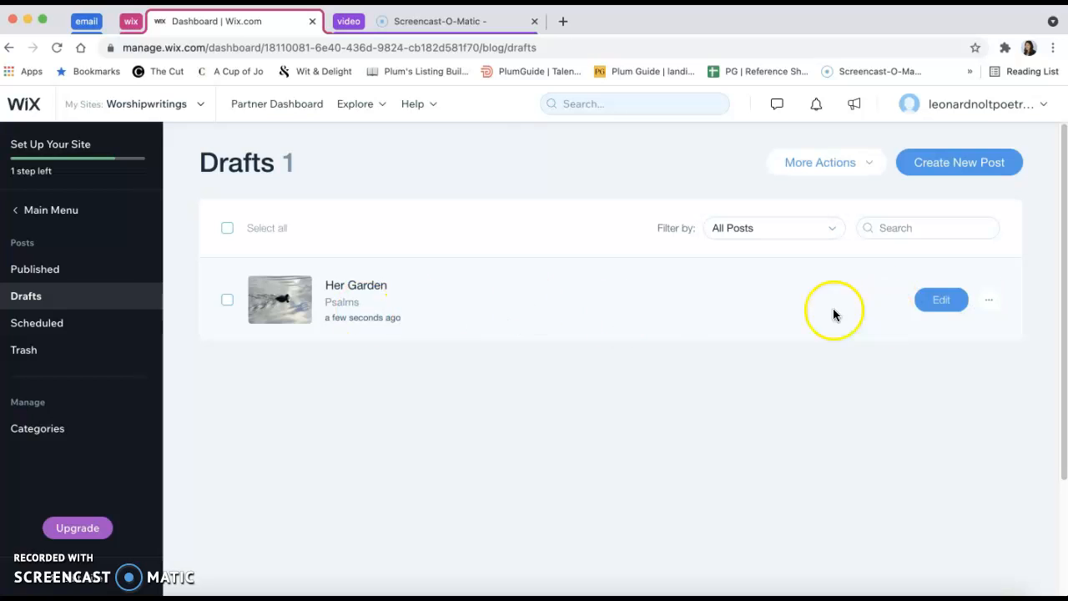
click(989, 301)
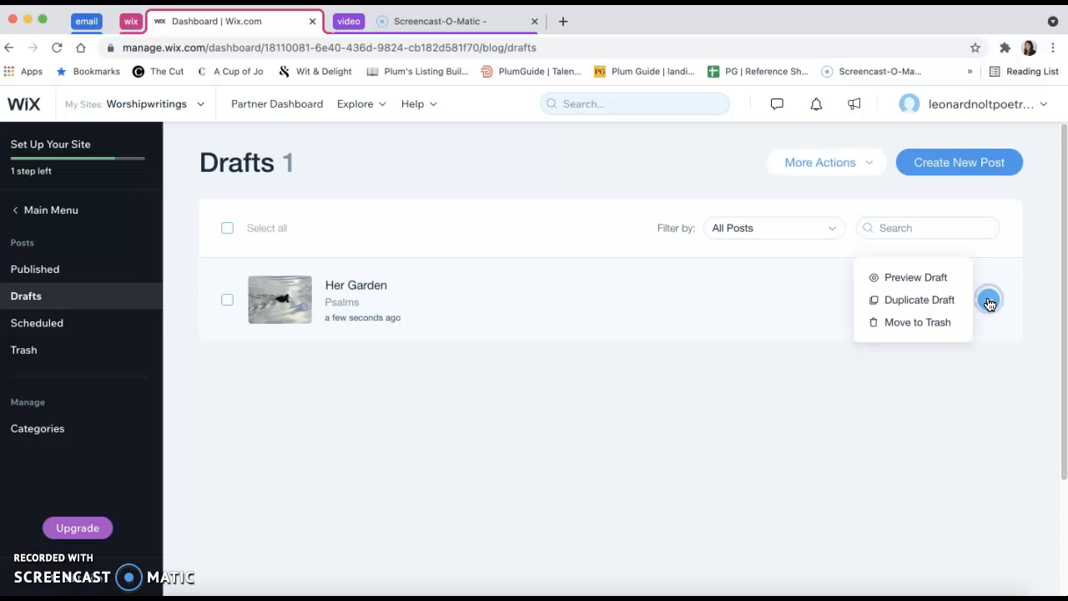
click(942, 324)
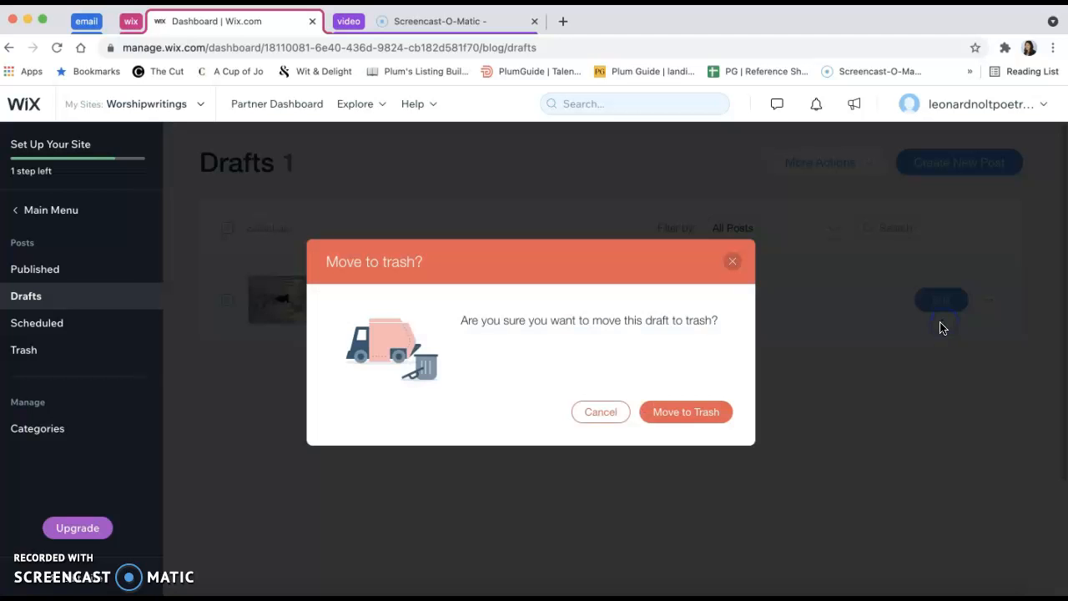
click(677, 414)
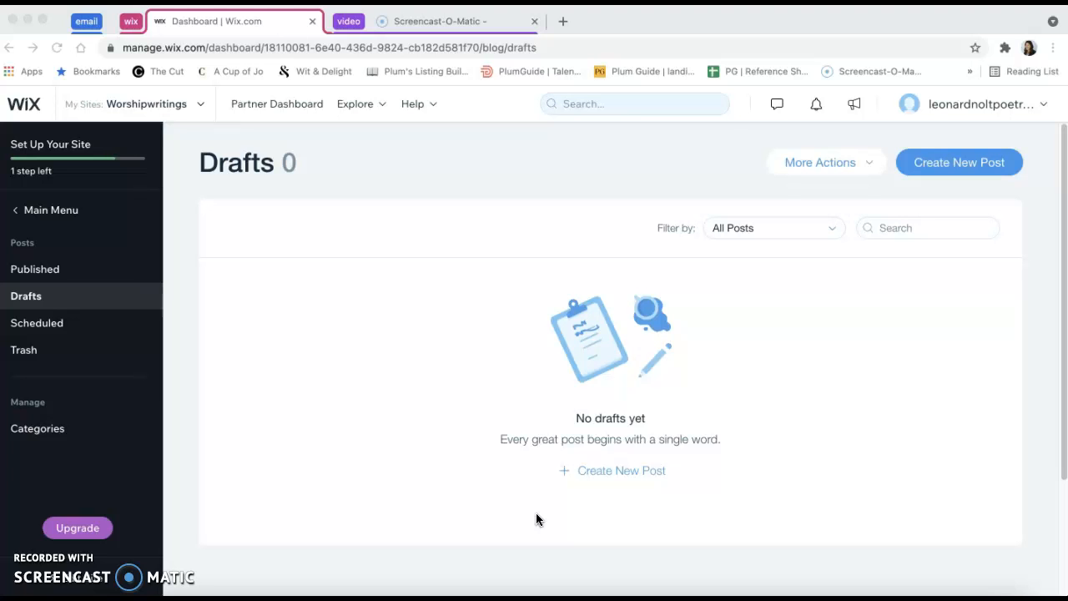
Go back to the Worshipwritings site dashboard and open the site in the website editor
click(52, 213)
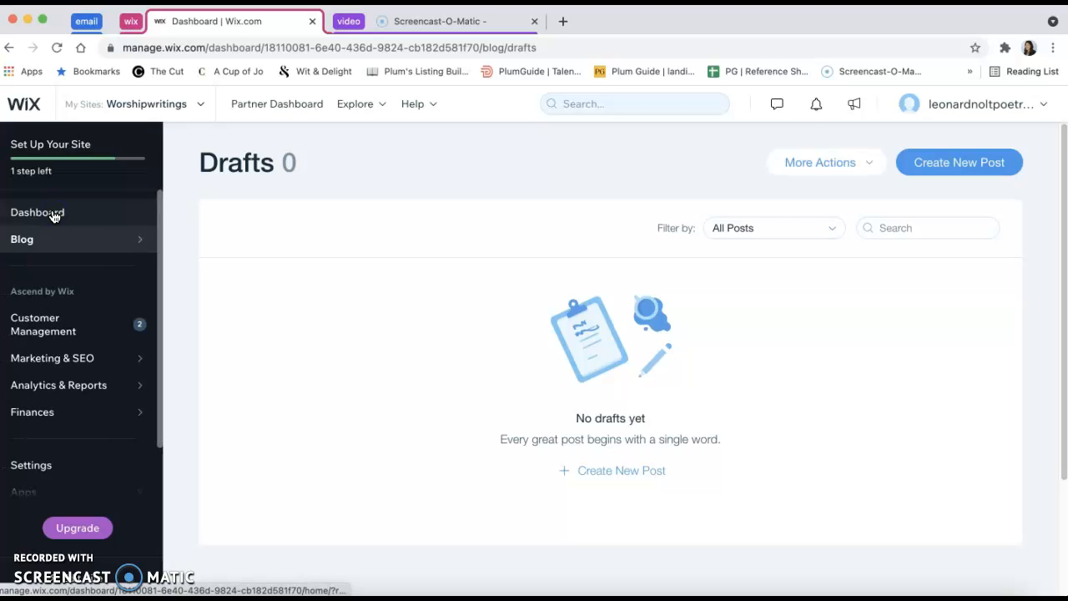
click(53, 215)
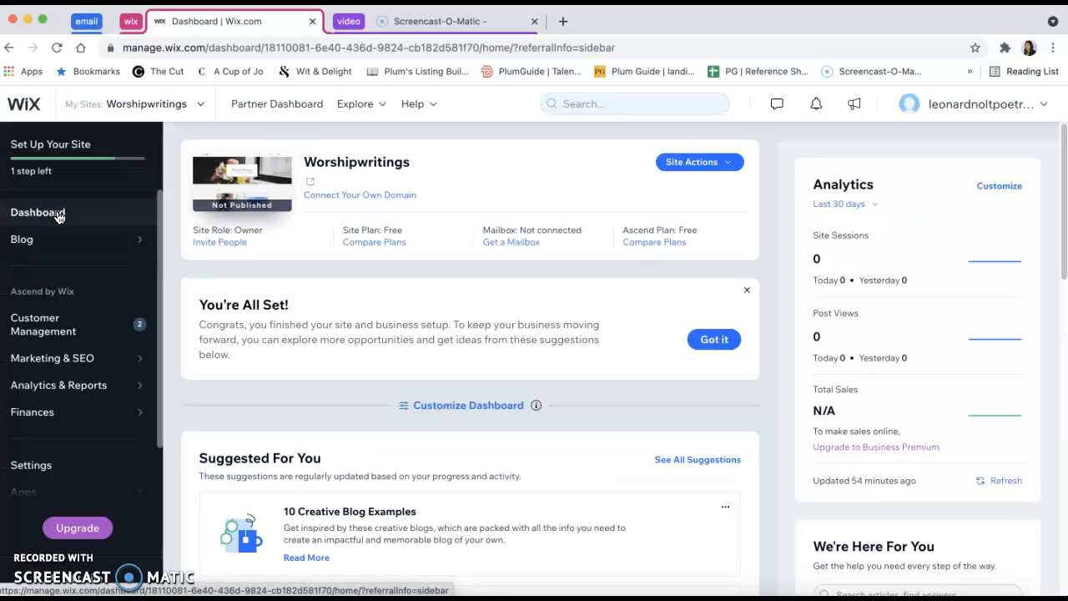
click(730, 165)
click(691, 192)
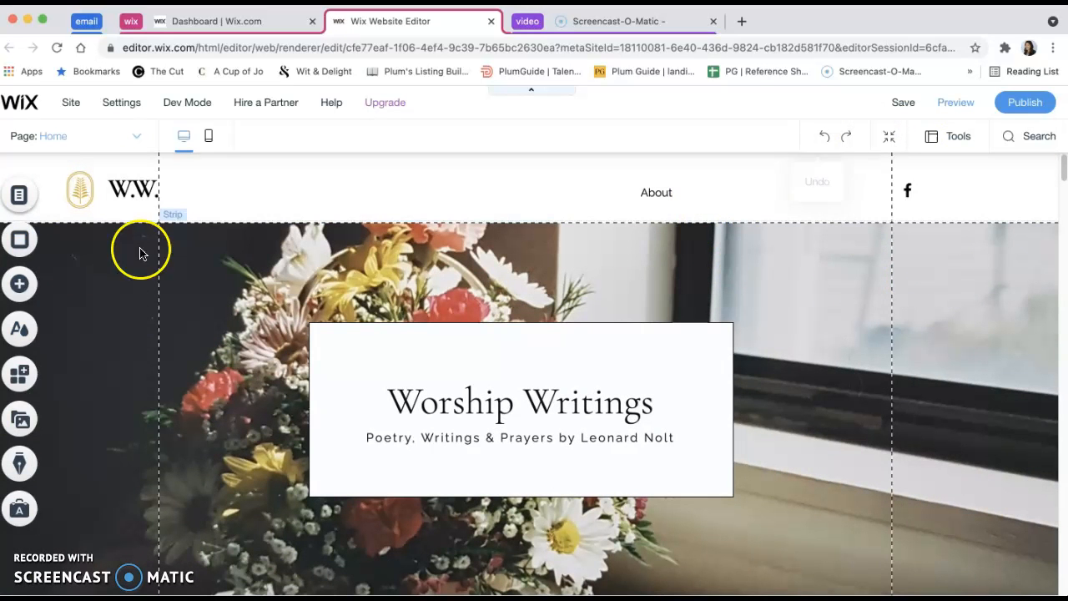
Look through the About strip designs among the elements that can be added, without adding any
click(25, 295)
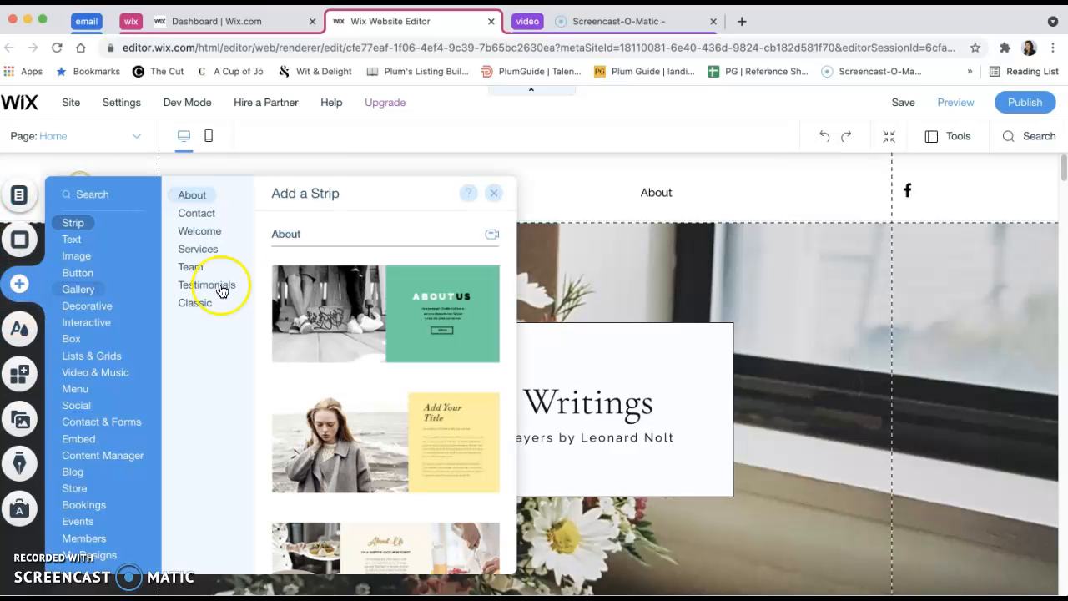
scroll(360, 395, down, 3)
scroll(360, 396, down, 5)
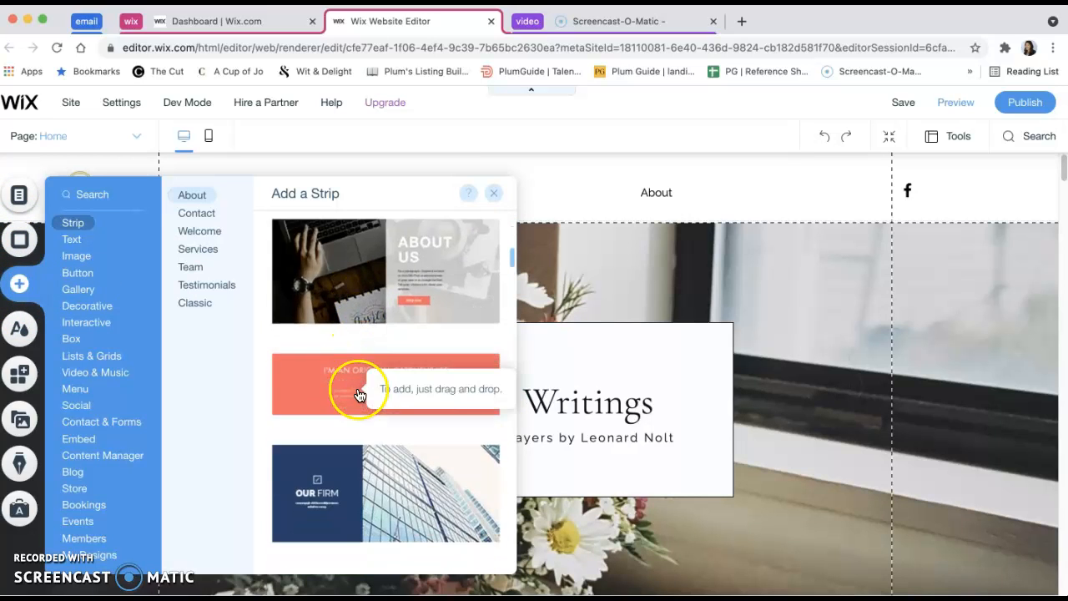
scroll(359, 384, up, 8)
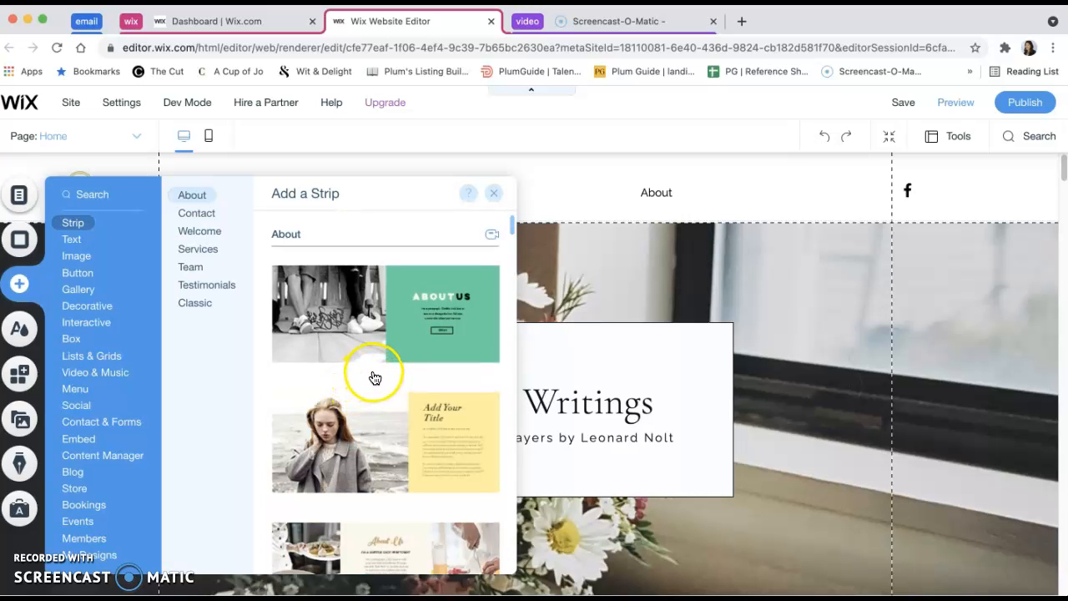
click(492, 194)
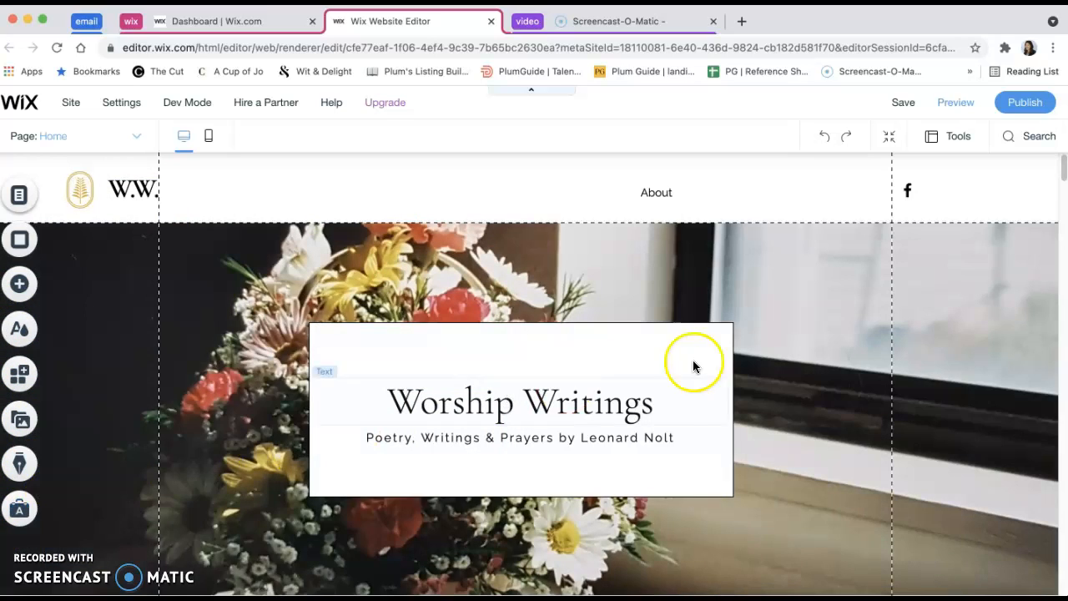
Shift the top edge of the Home page footer slightly downward, above the Contact Me Below form
scroll(834, 358, down, 15)
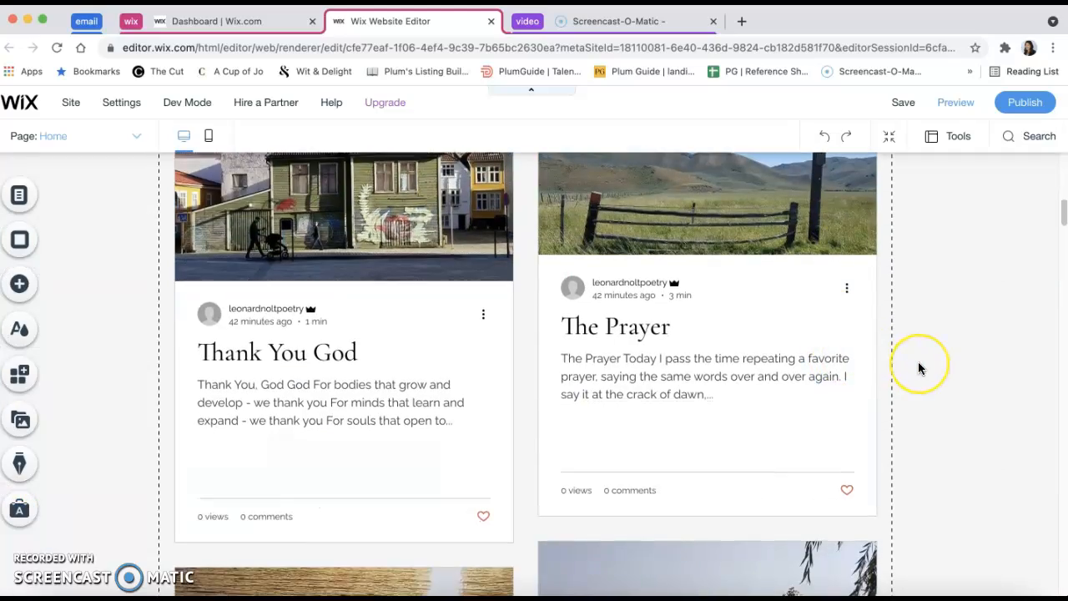
scroll(918, 368, down, 20)
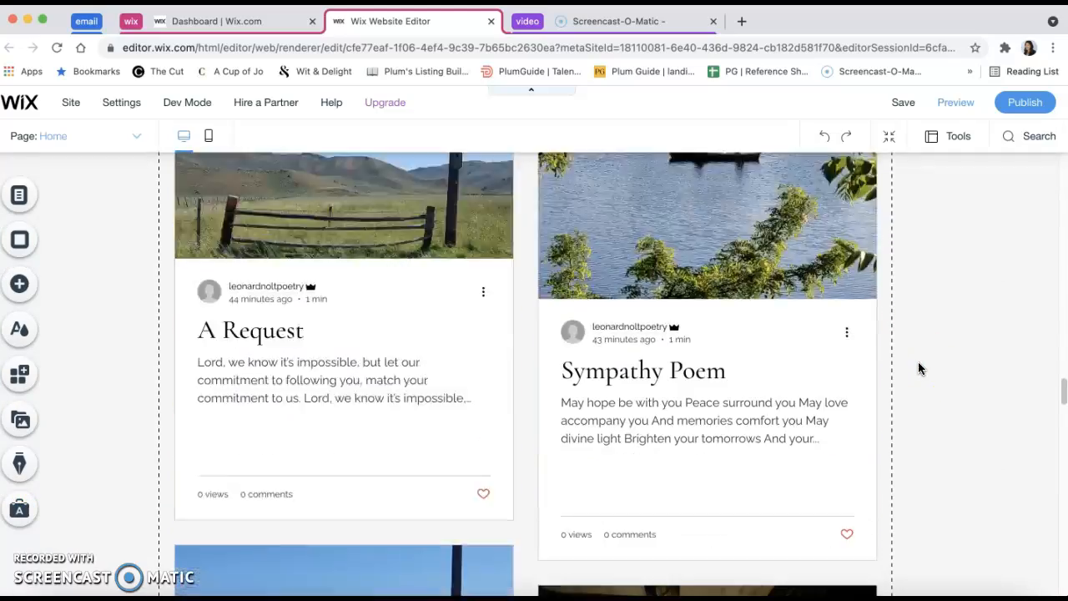
scroll(918, 368, down, 20)
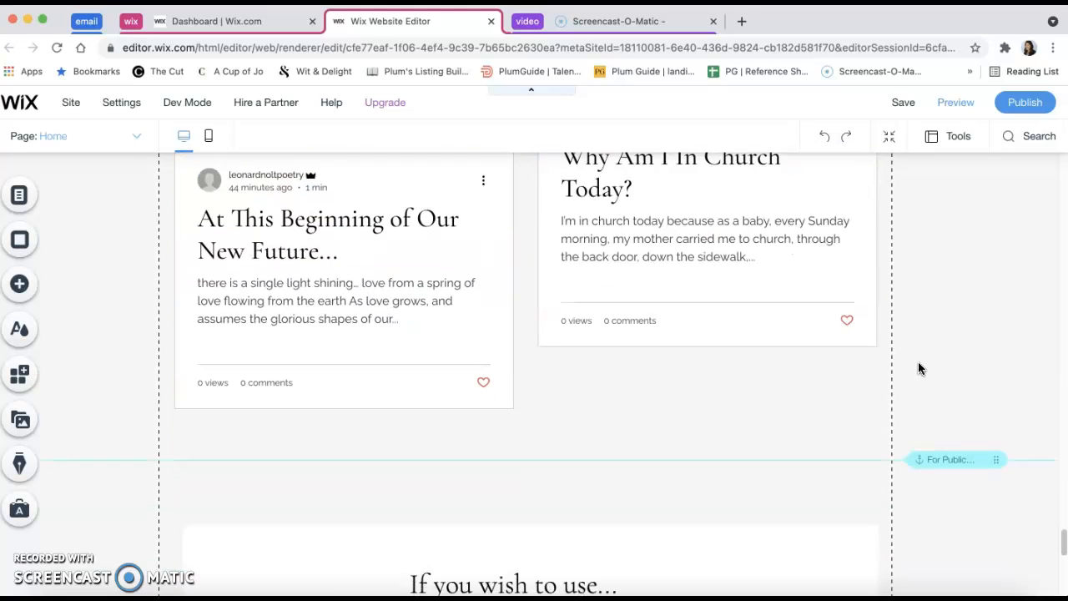
scroll(917, 368, down, 6)
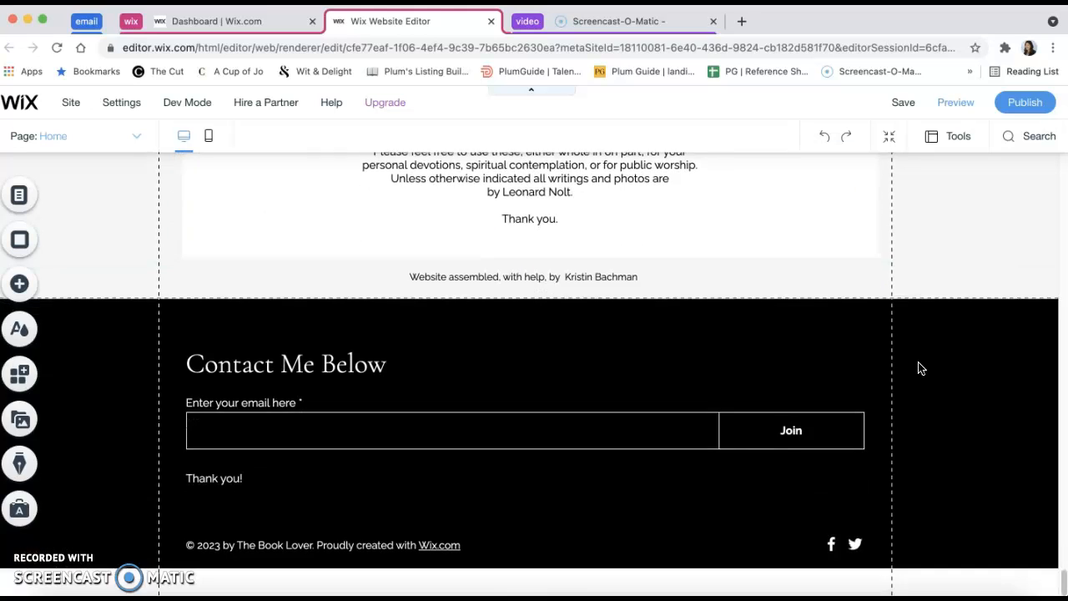
scroll(917, 368, up, 3)
scroll(918, 363, down, 1)
click(775, 495)
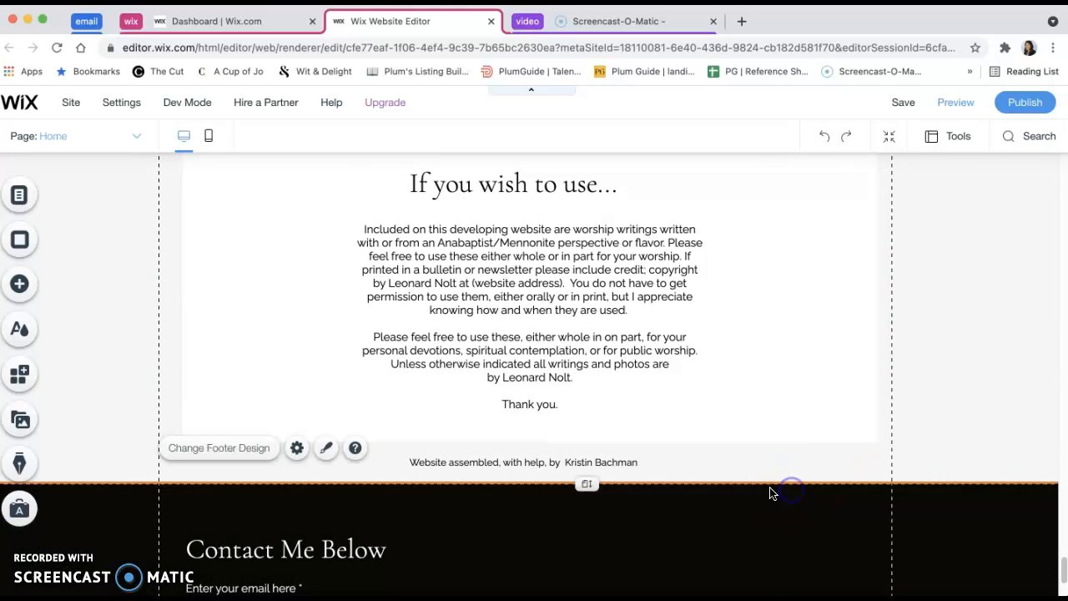
mouse_move(584, 483)
mouse_down()
mouse_move(582, 499)
mouse_move(582, 484)
mouse_up()
click(945, 464)
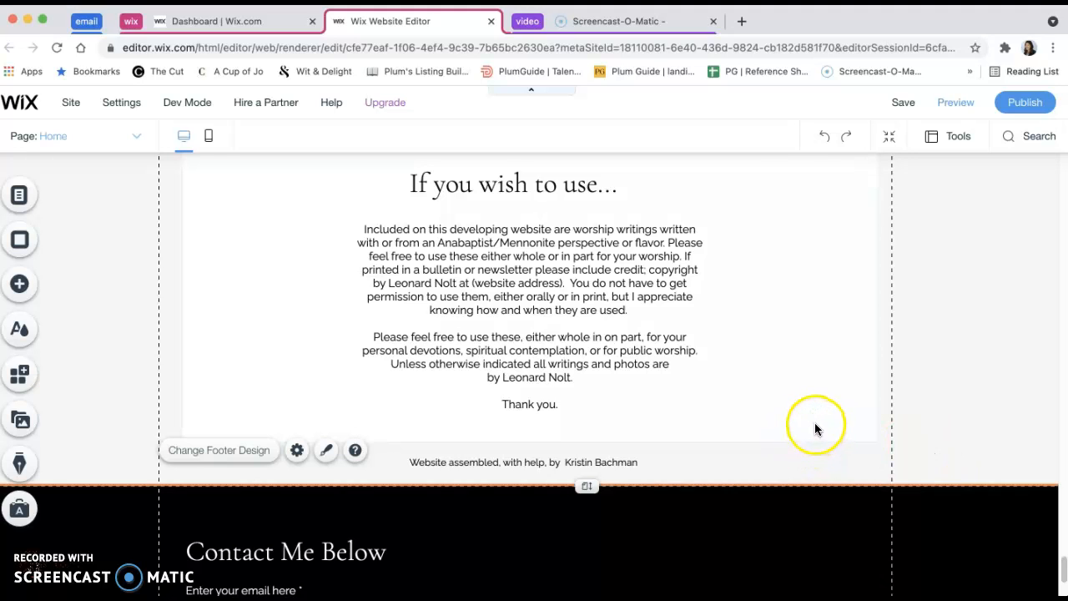
Save the site changes, publish the site and open its live version
click(902, 107)
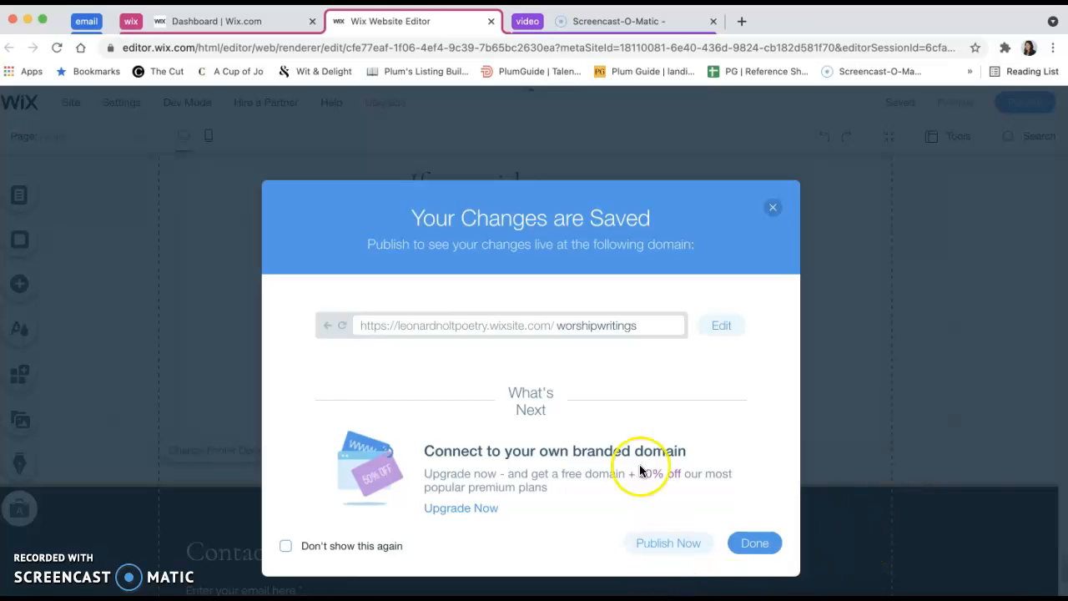
click(659, 543)
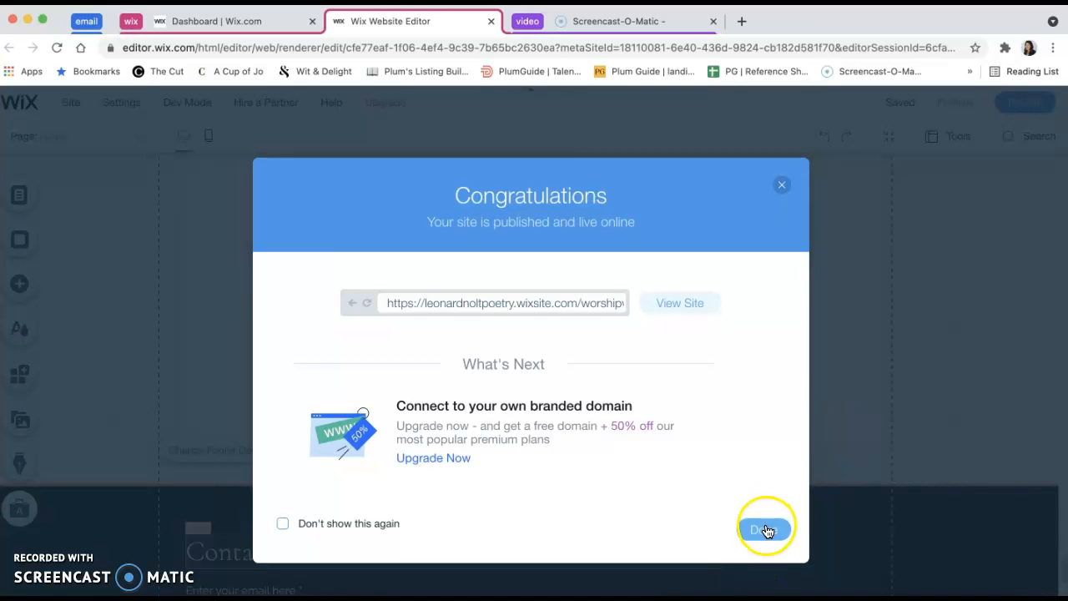
click(677, 288)
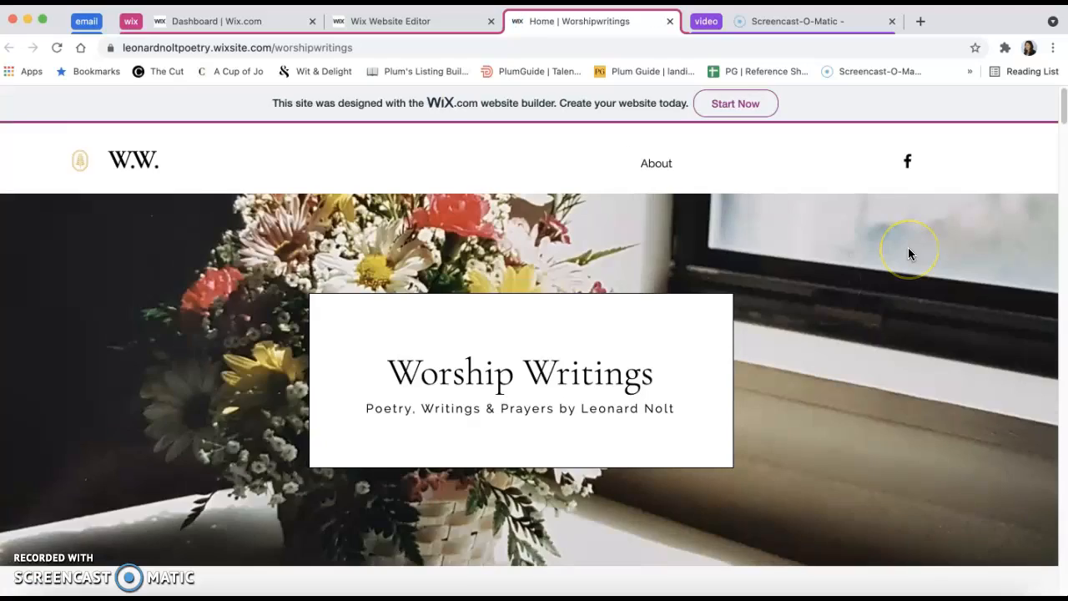
Examine the live Home page's post feed and the posts filtered by the Prayer category
scroll(910, 281, down, 5)
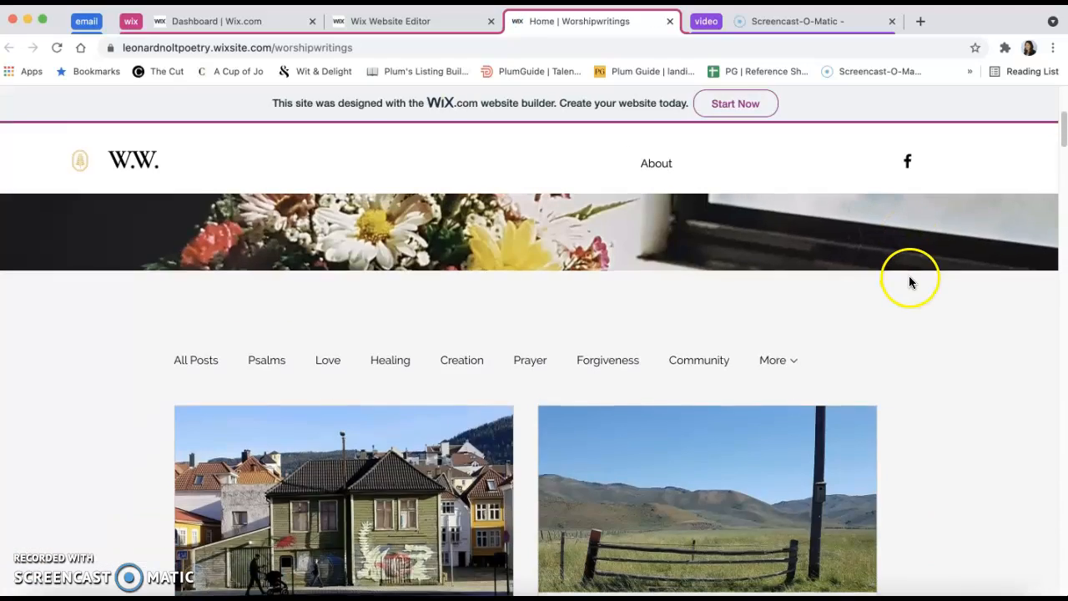
scroll(911, 280, down, 10)
scroll(911, 277, up, 15)
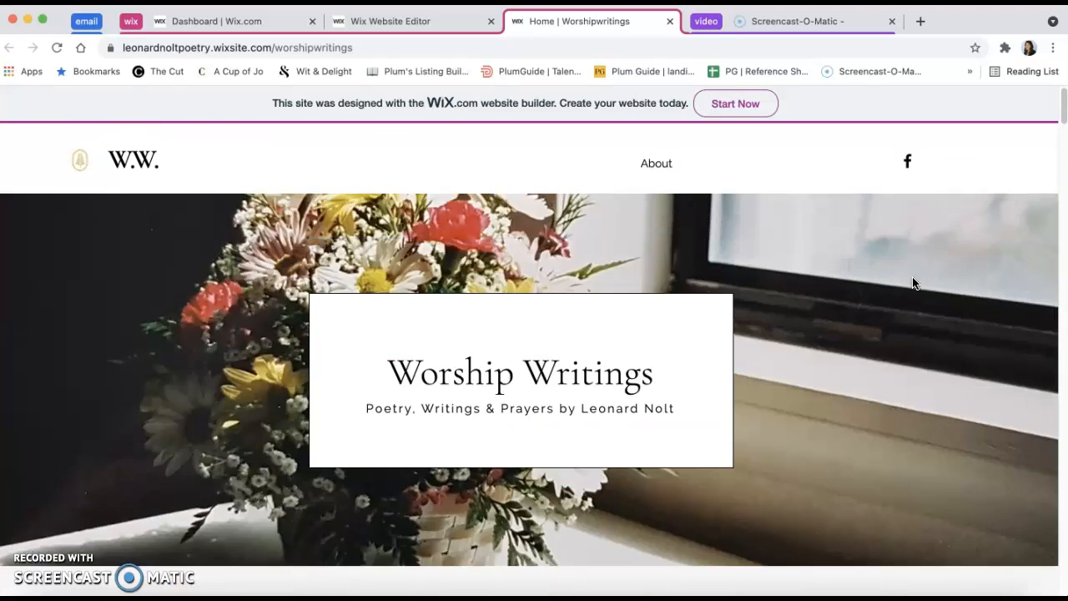
scroll(877, 324, down, 3)
click(530, 439)
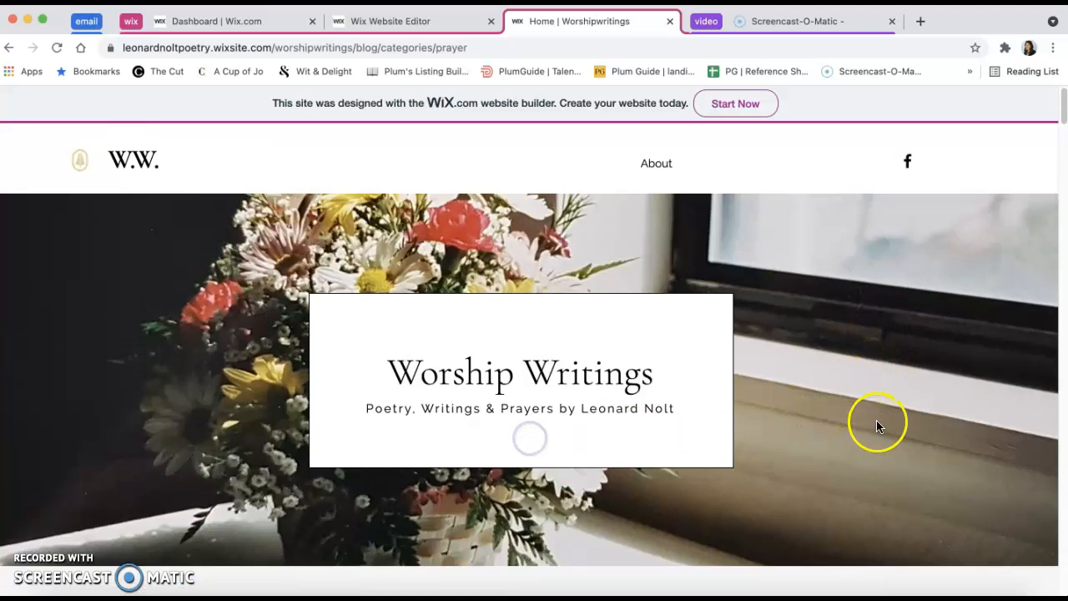
scroll(876, 419, down, 10)
scroll(876, 419, up, 10)
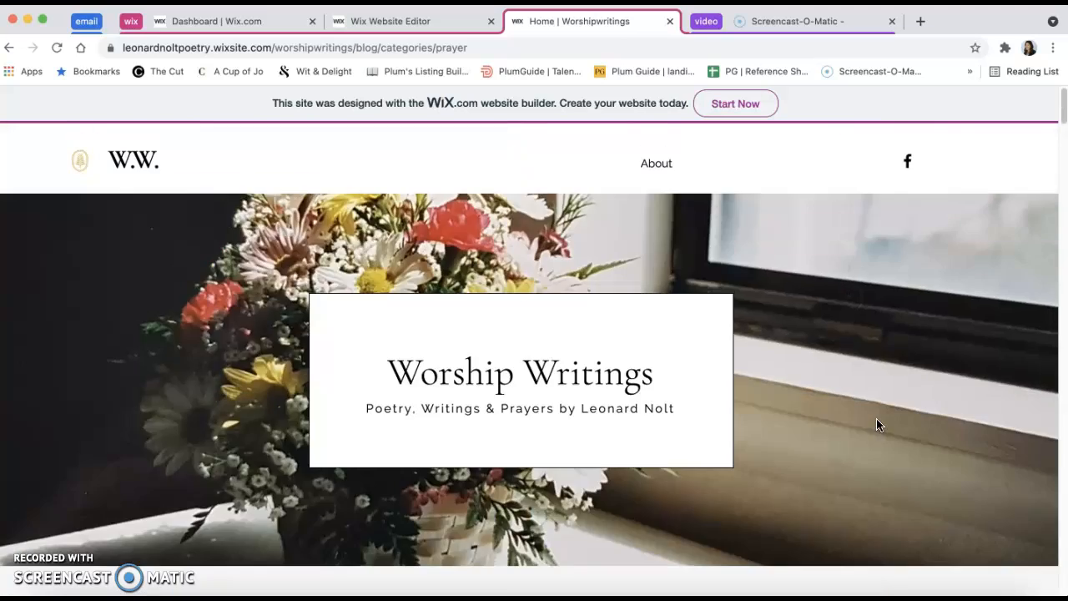
scroll(876, 419, down, 4)
scroll(820, 420, down, 10)
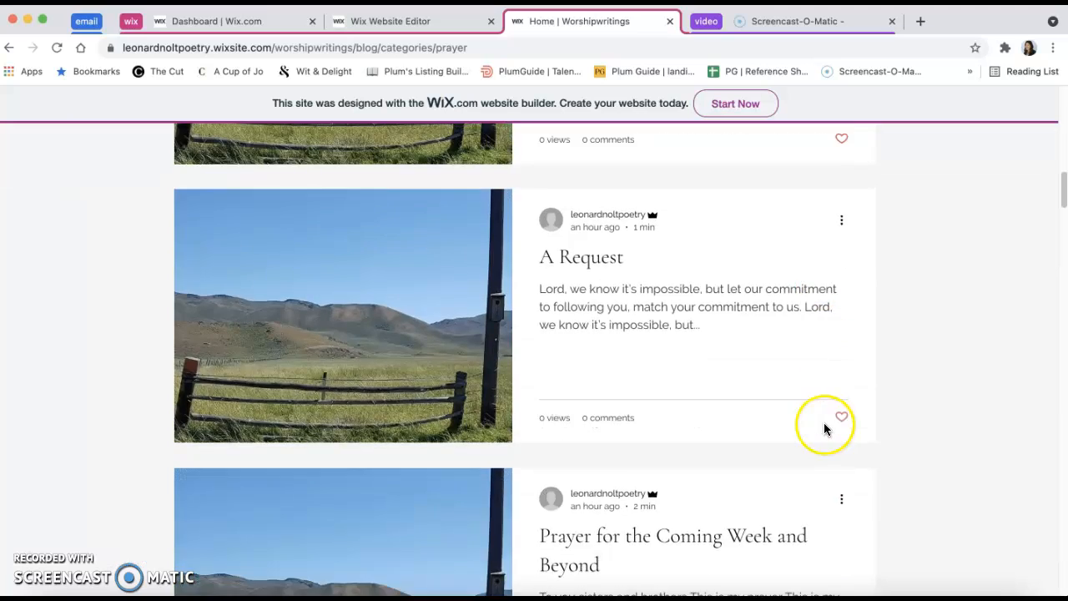
scroll(828, 421, up, 10)
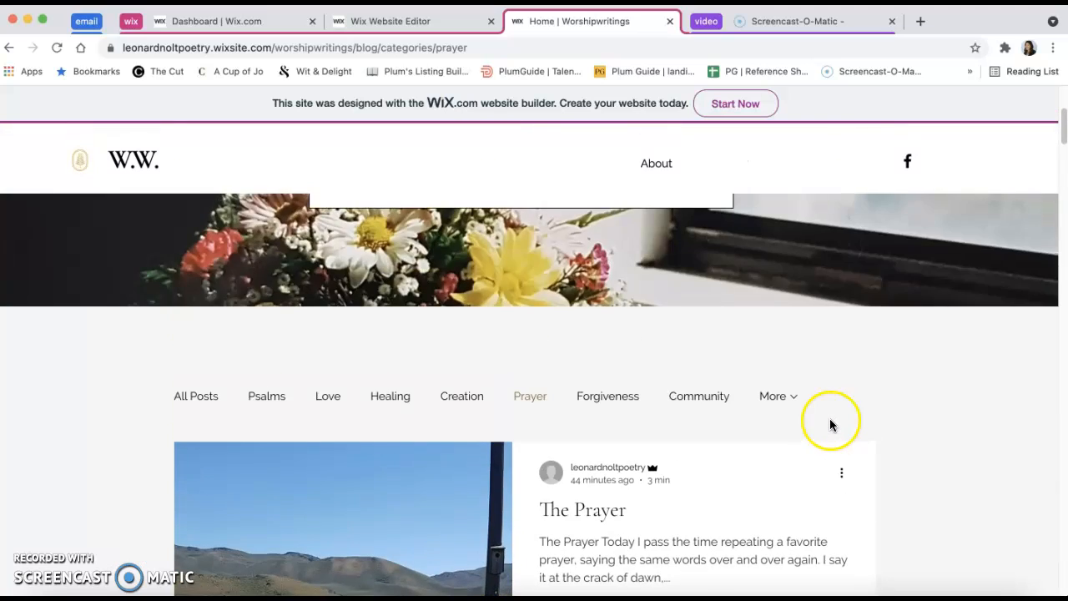
scroll(830, 421, down, 3)
scroll(911, 429, up, 8)
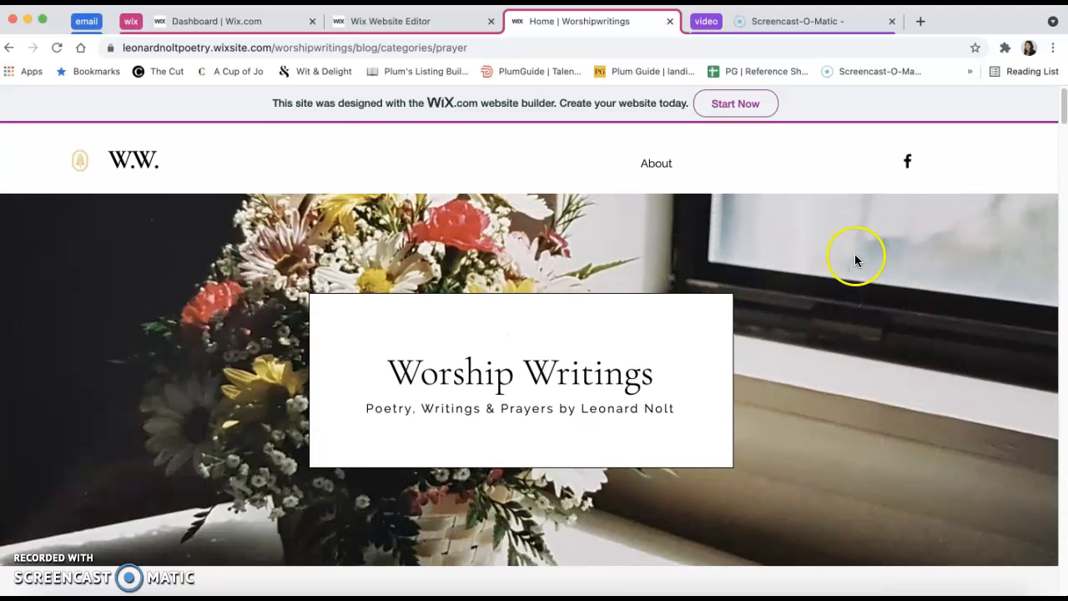
View the live site's About page, and close the live site
click(654, 163)
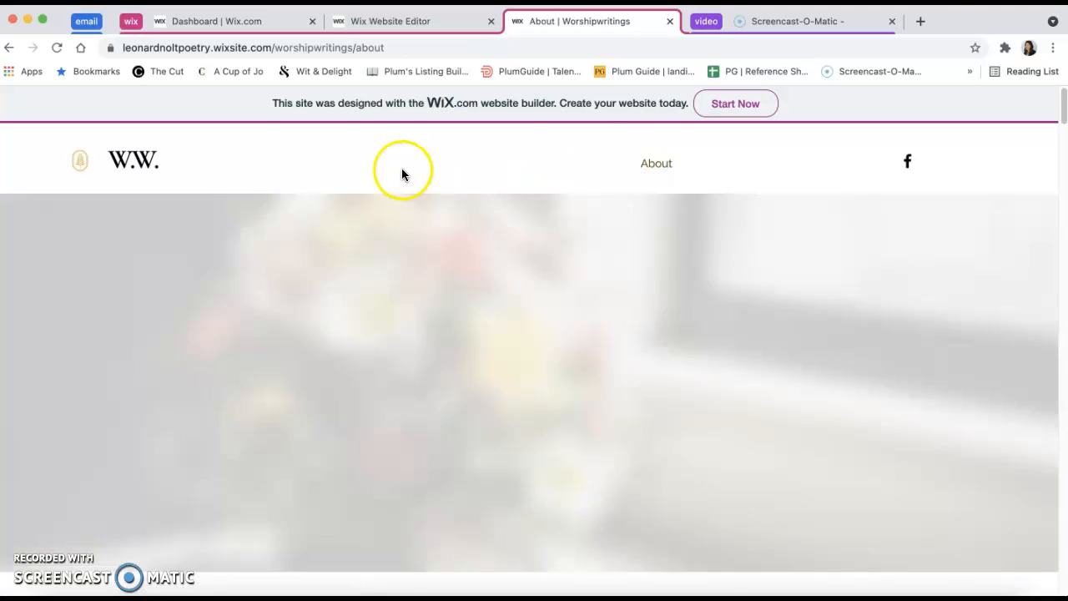
scroll(573, 358, down, 4)
scroll(572, 357, up, 5)
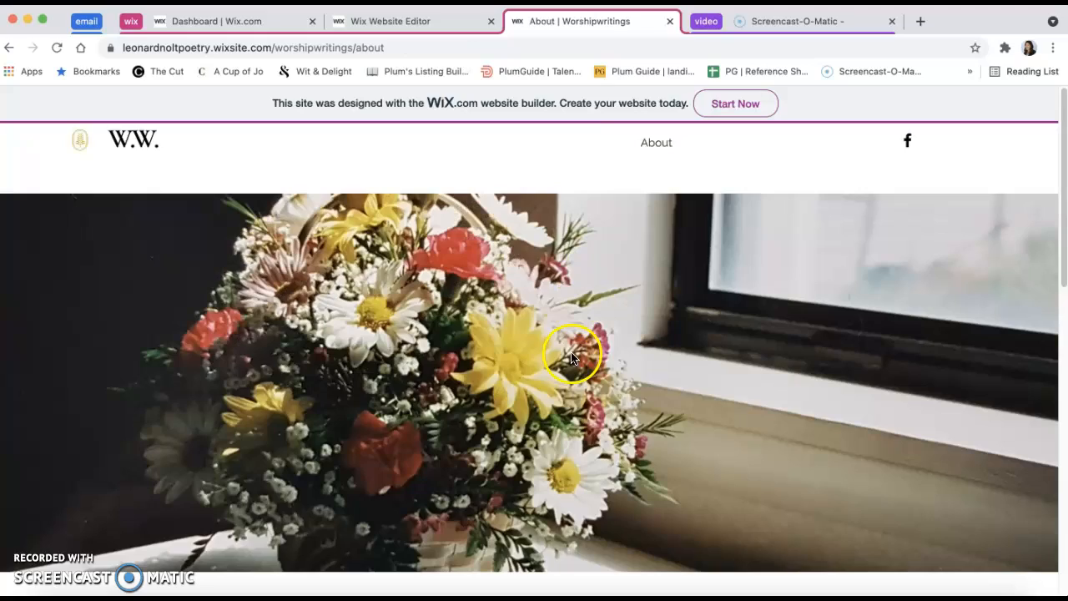
click(672, 23)
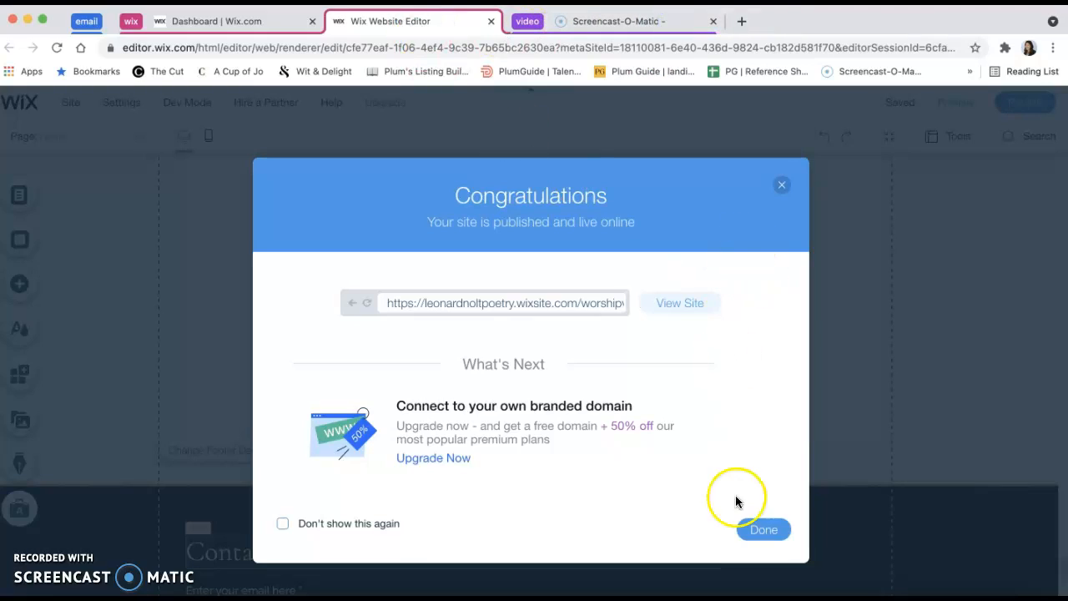
Dismiss the publish confirmation and look over the Home page in the editor up to its header
click(767, 531)
scroll(359, 304, down, 10)
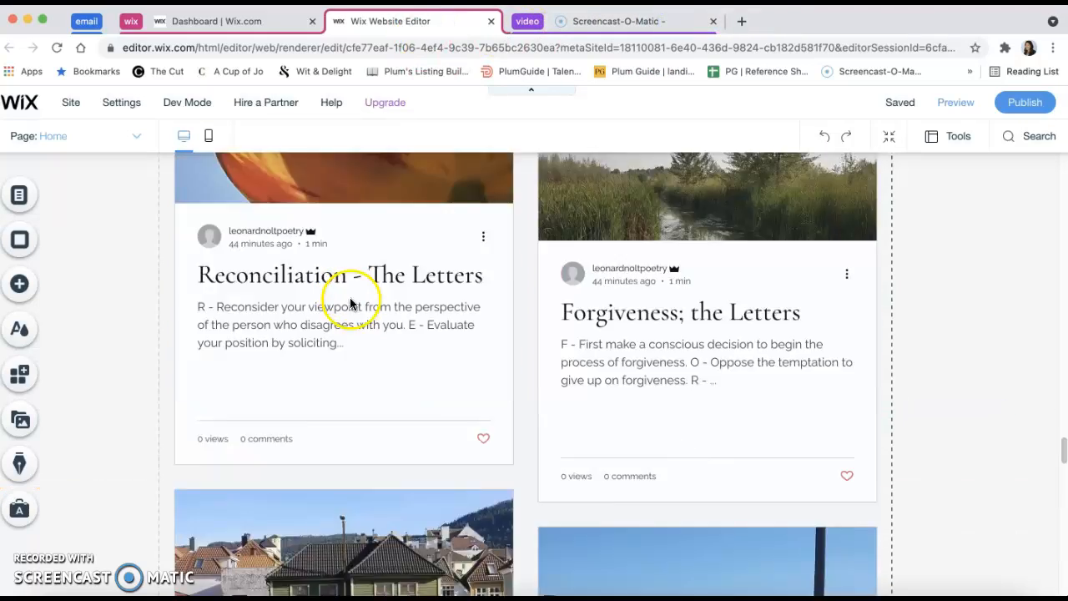
scroll(350, 283, up, 5)
scroll(354, 289, up, 10)
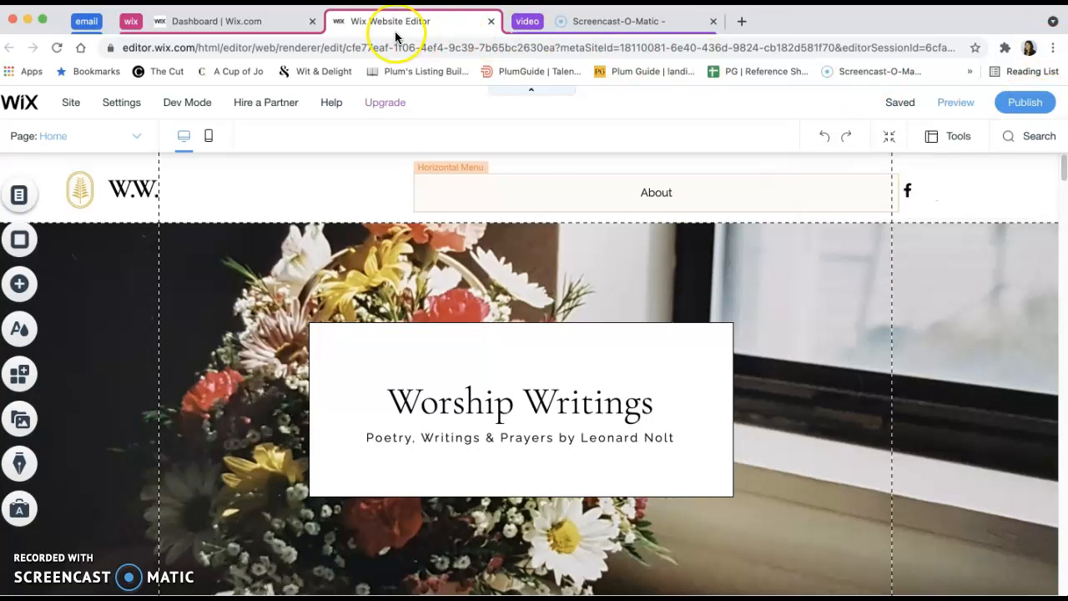
Close the site editor and open the blog's category management from the site dashboard
click(491, 23)
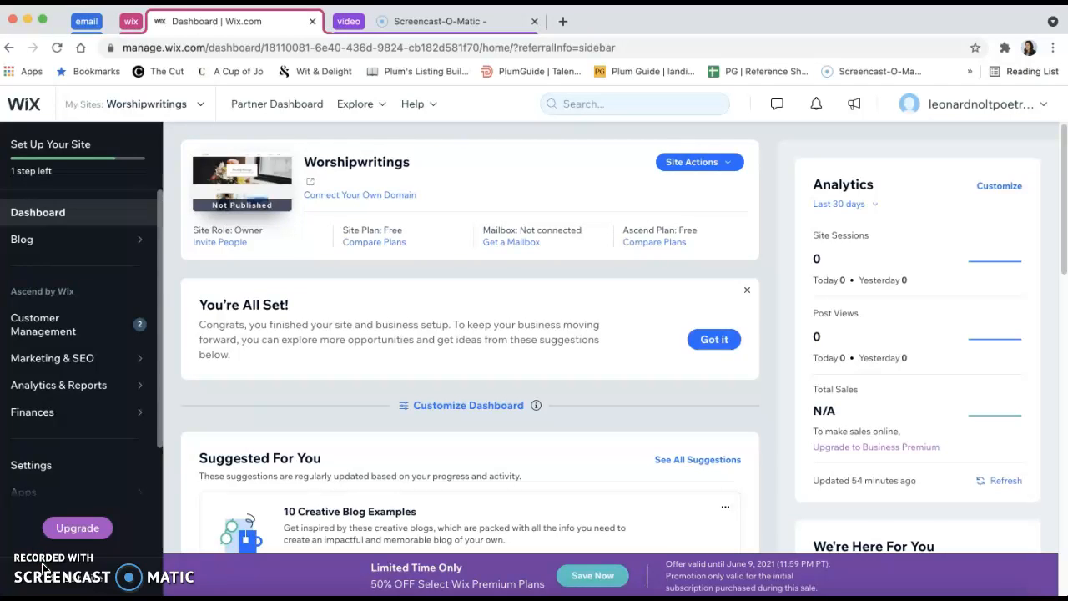
click(127, 242)
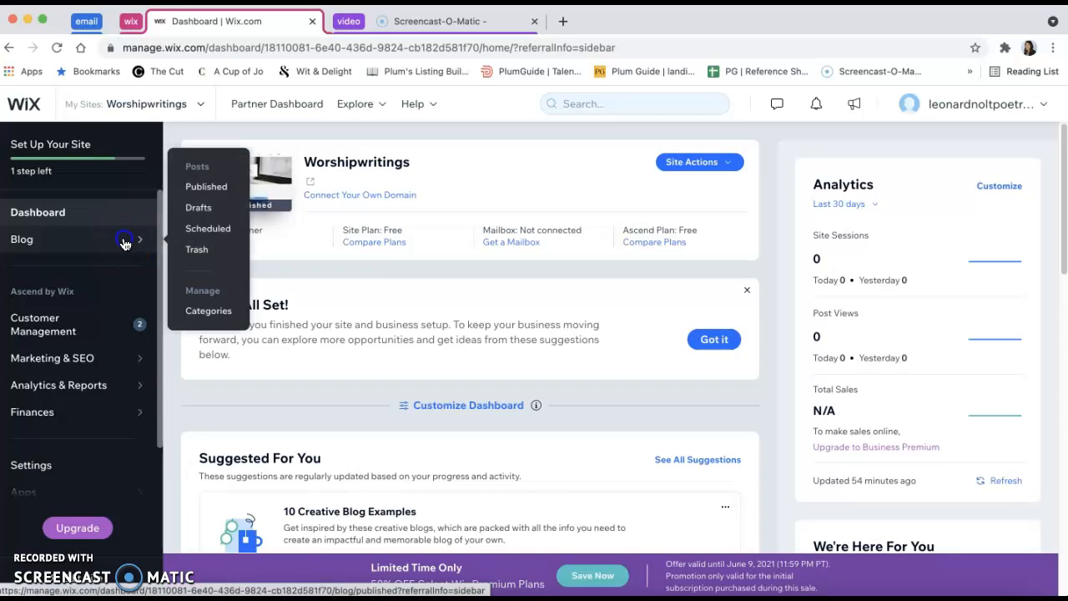
click(123, 242)
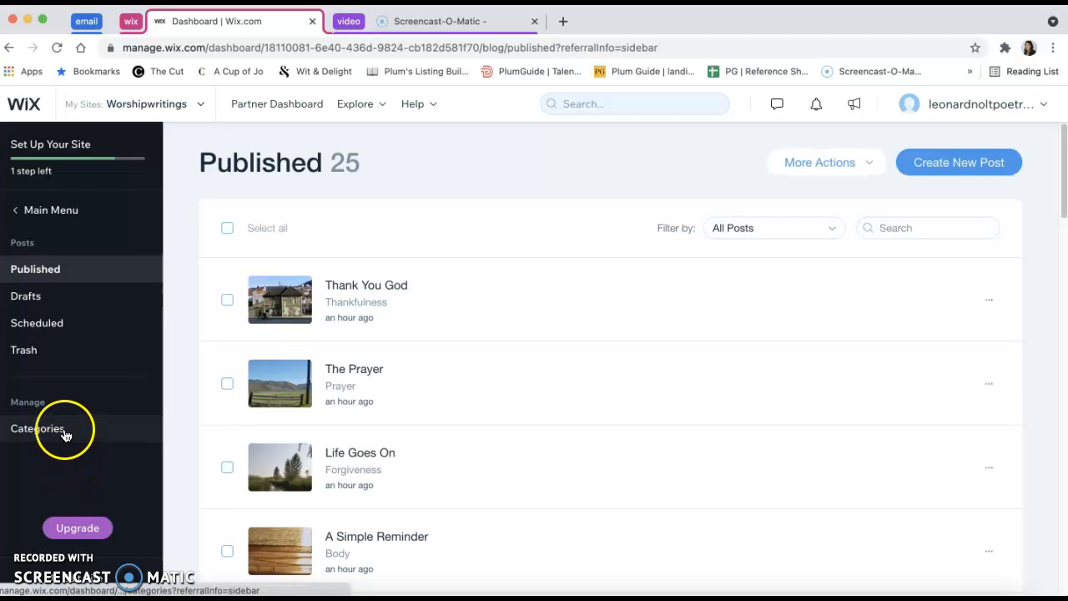
click(64, 433)
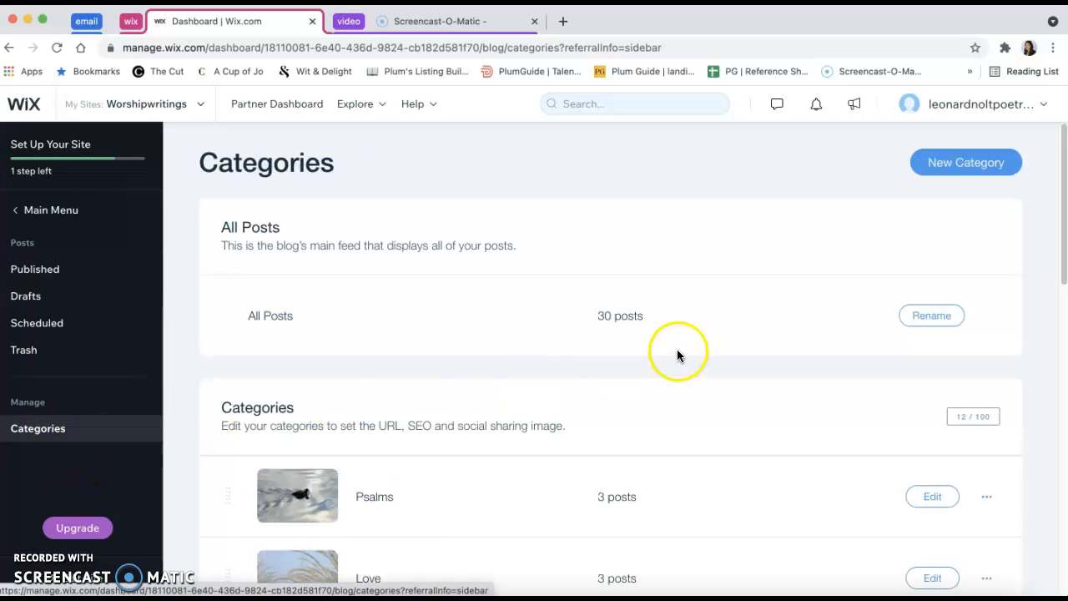
Start a new blog category and set both its label and its SEO title to Love
click(947, 164)
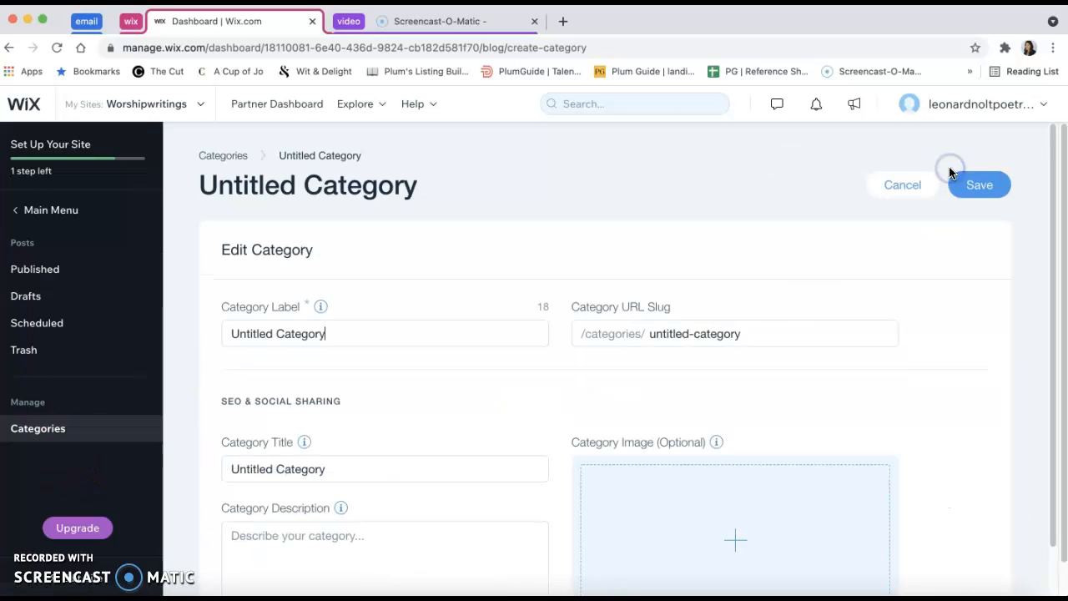
scroll(598, 375, down, 2)
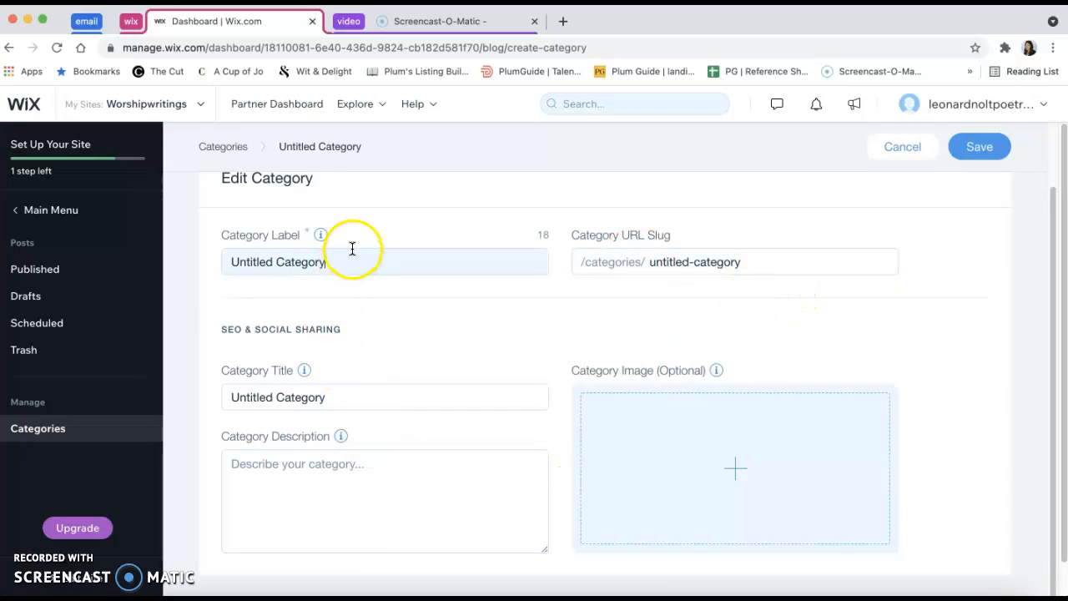
drag(375, 263, 229, 264)
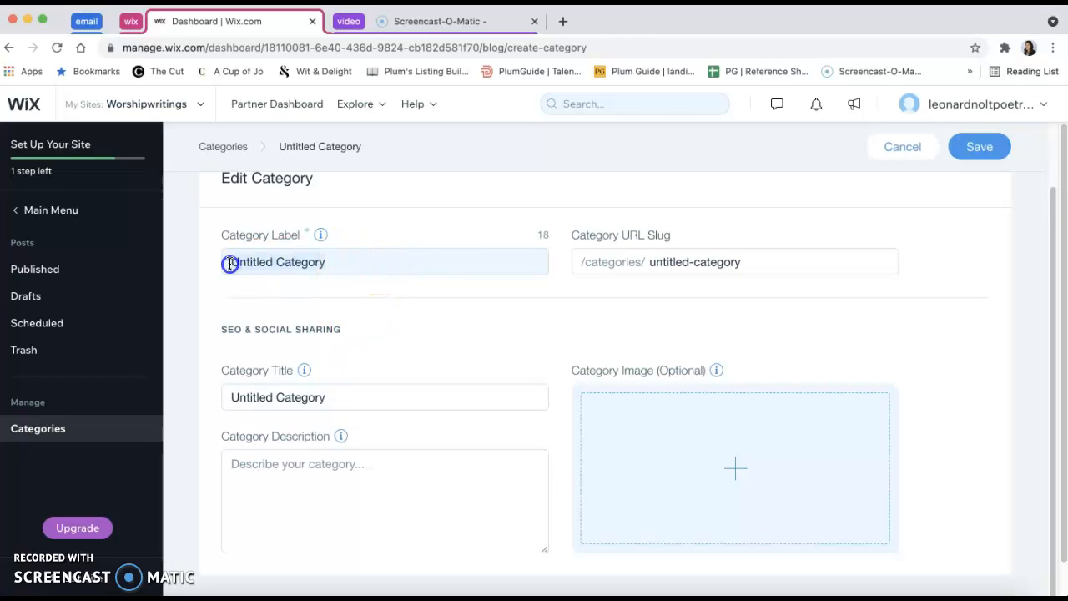
text(Love)
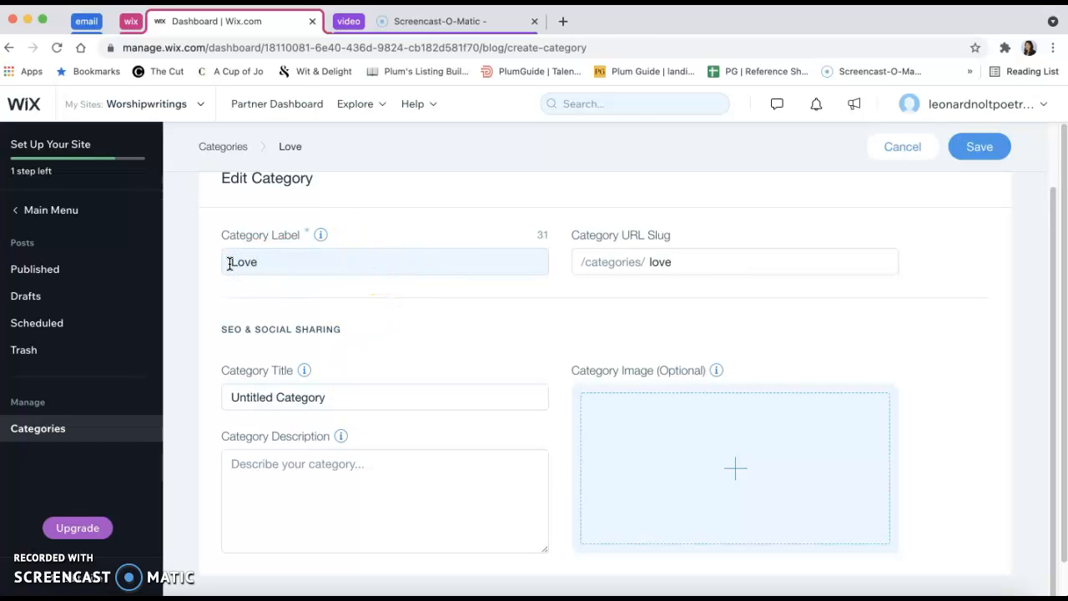
triple_click(405, 399)
text(Love)
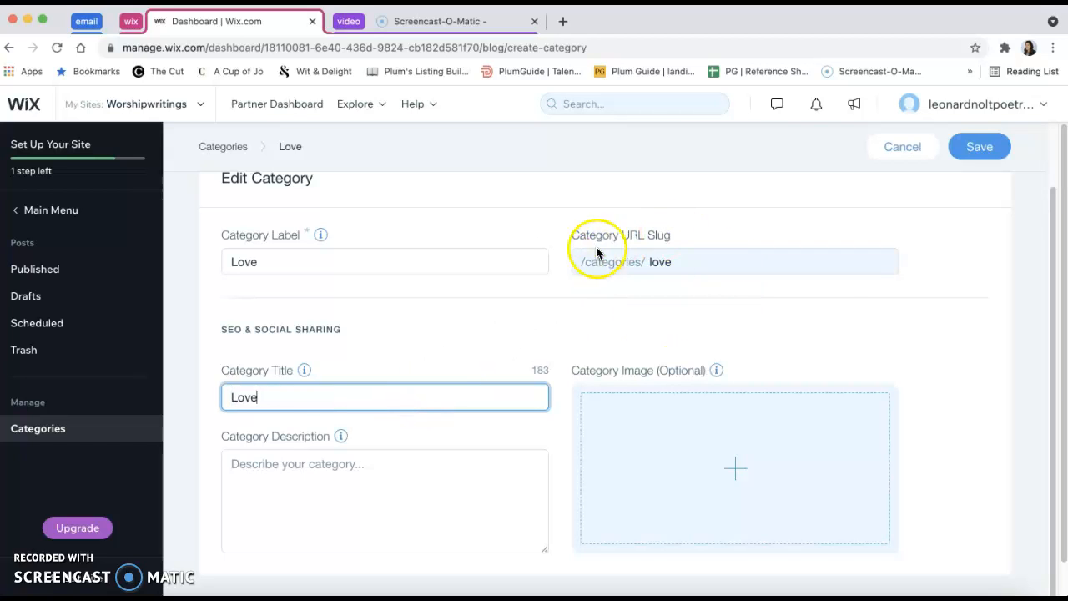
Browse the site files for a category image, close the image chooser and cancel the new Love category
click(448, 499)
click(797, 472)
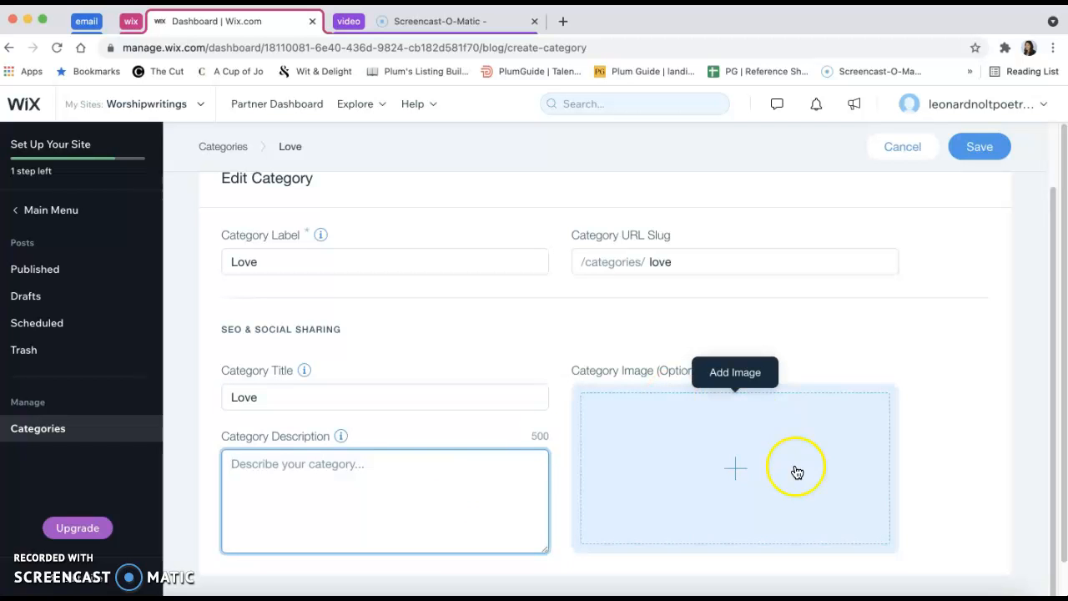
click(735, 473)
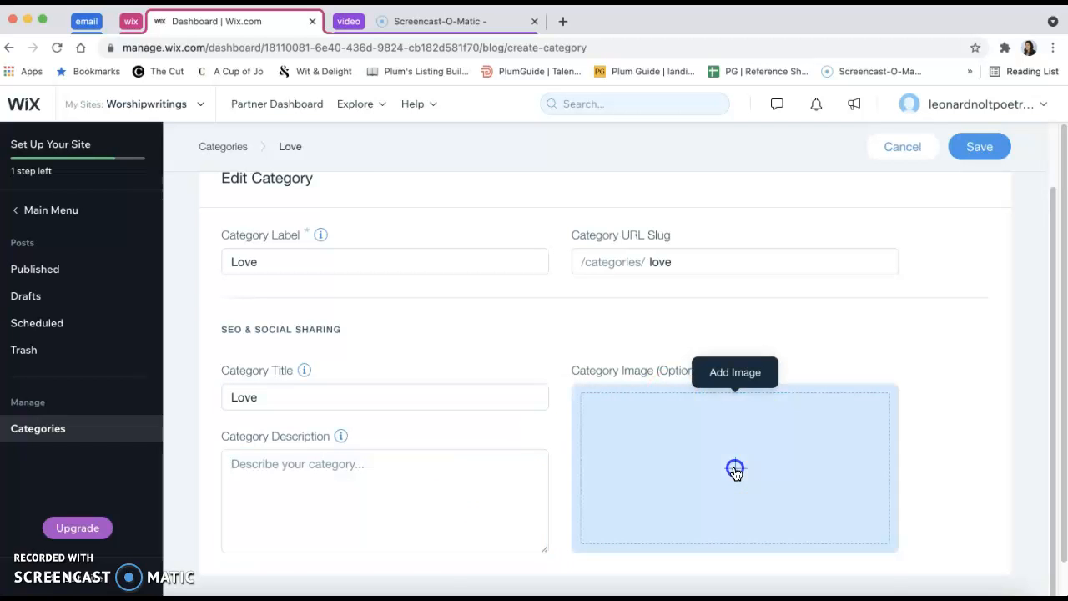
scroll(560, 455, down, 2)
scroll(560, 456, down, 3)
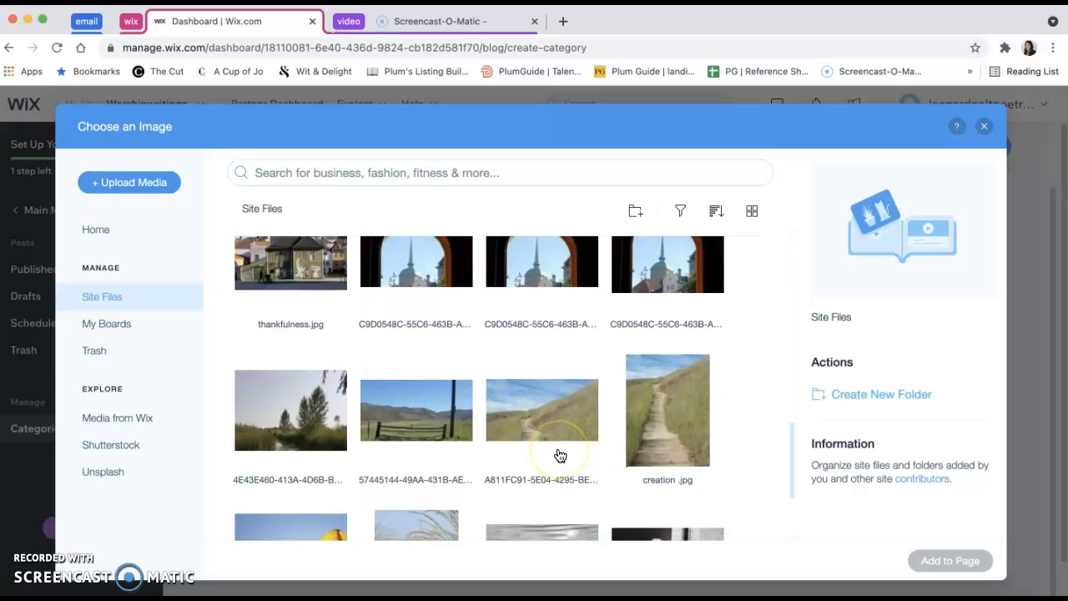
scroll(560, 455, up, 5)
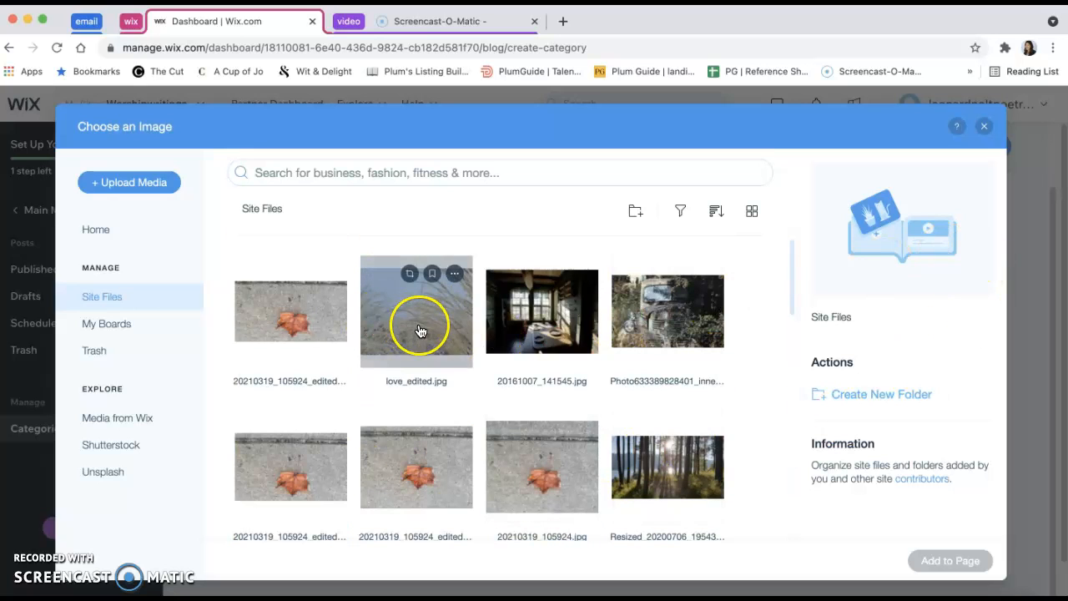
click(951, 564)
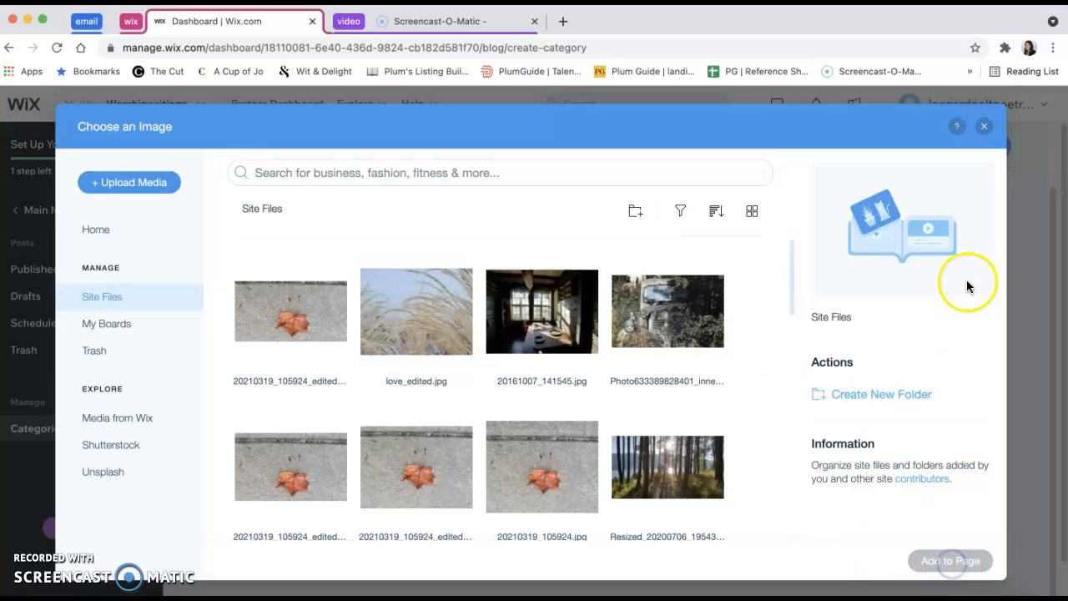
click(983, 122)
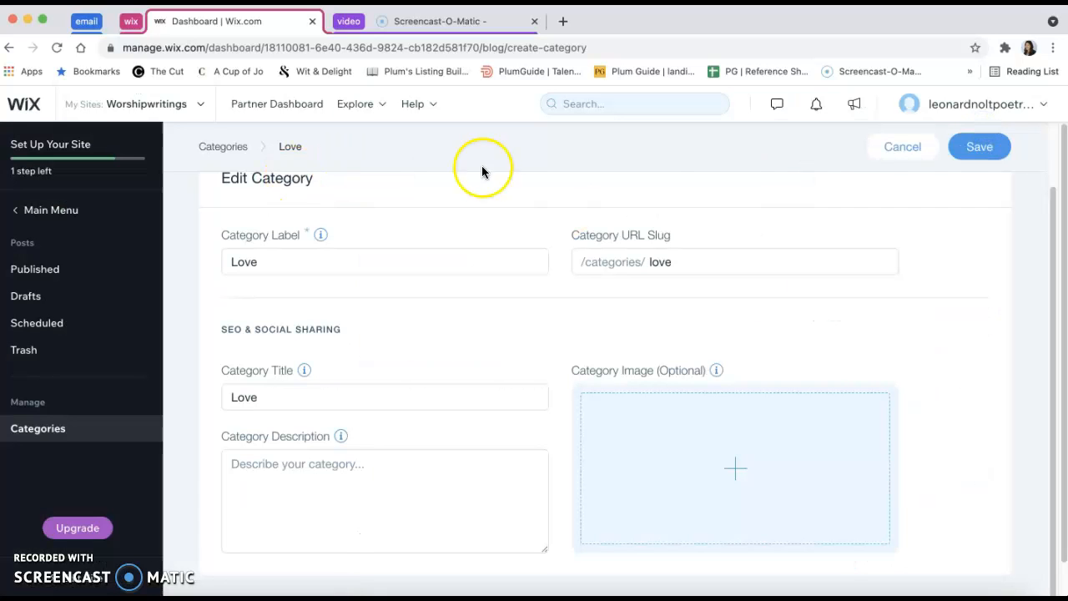
scroll(965, 396, up, 2)
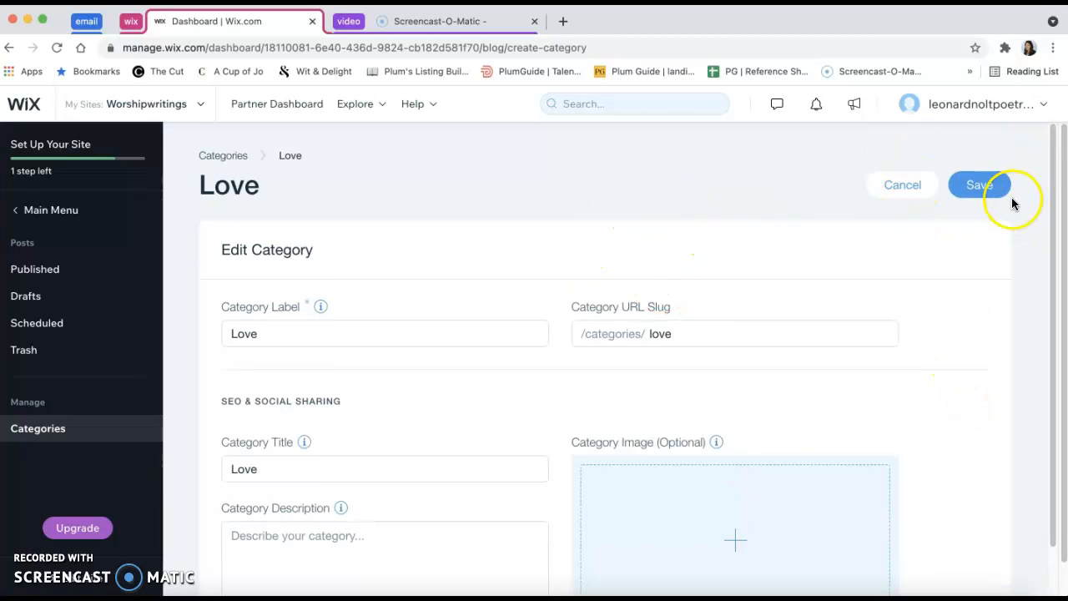
click(890, 189)
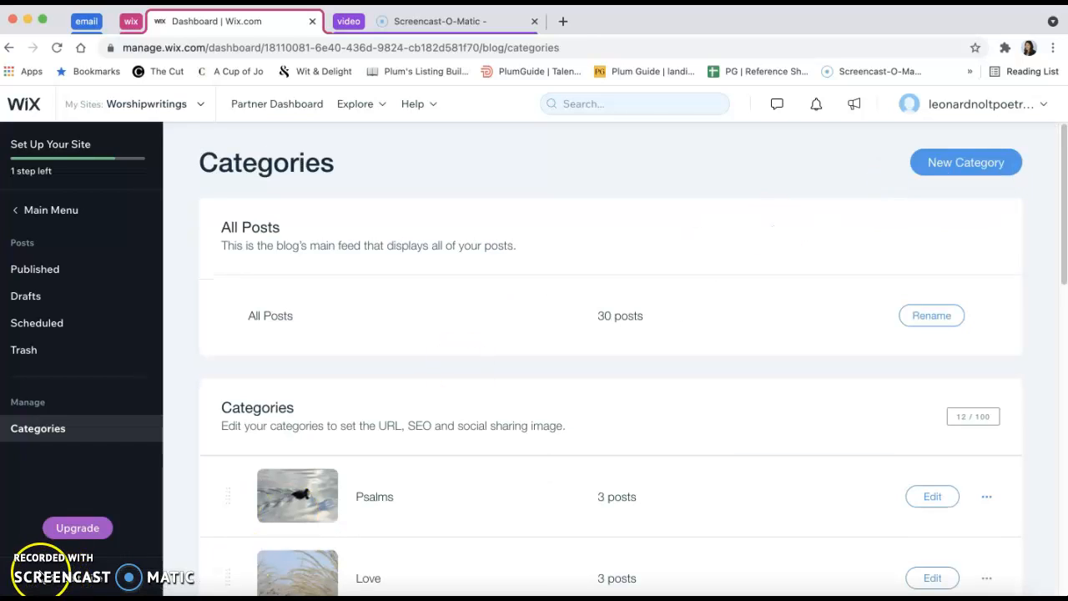